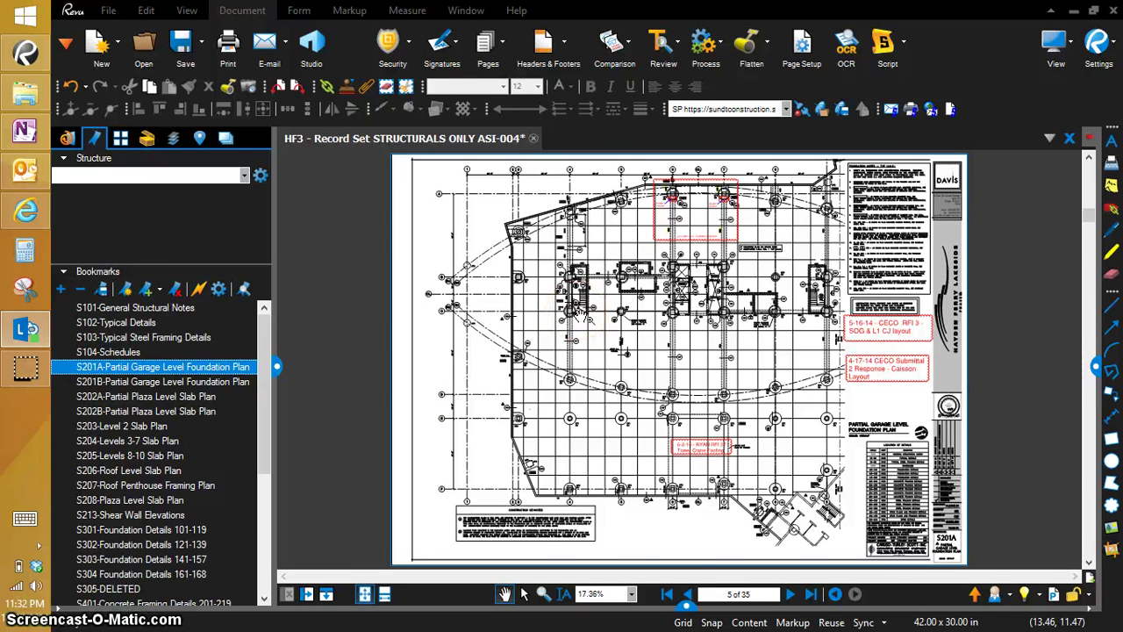
- Inspect the callouts on the S201A foundation plan, then open sheet S302-Foundation Details 121-139 at detail 133
scroll(582, 316, up, 6)
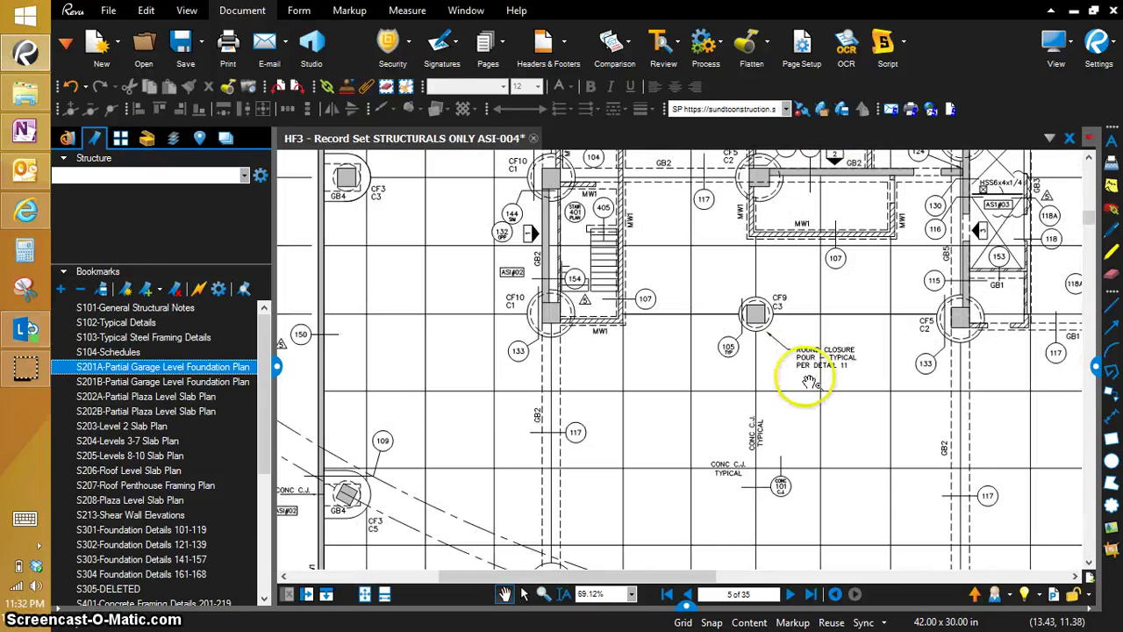
drag(690, 396, 660, 397)
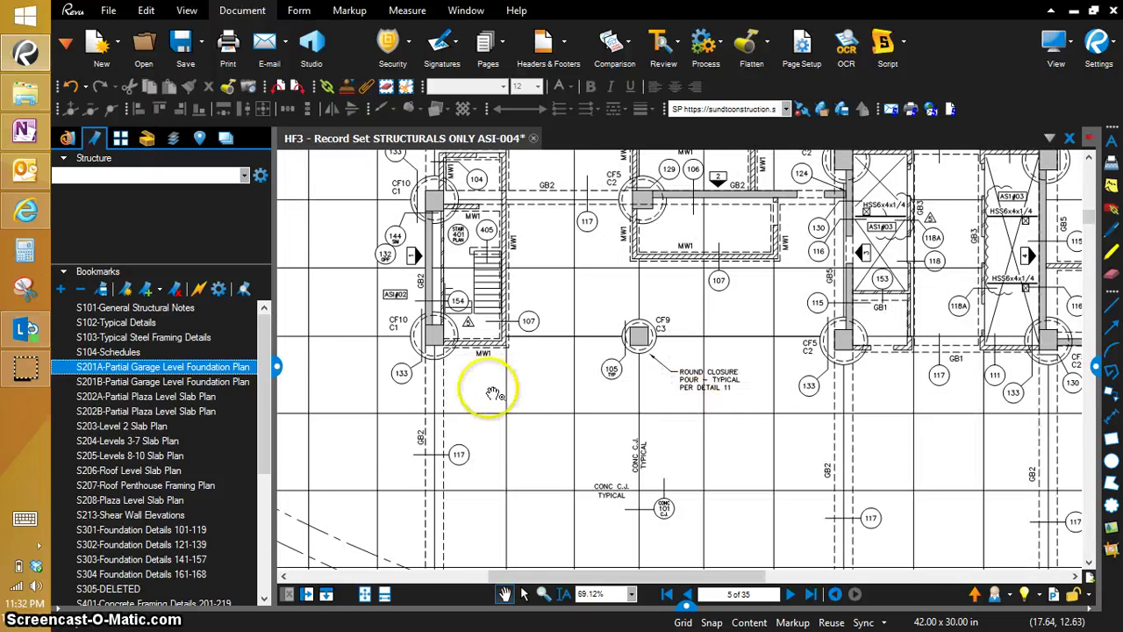
drag(501, 406, 473, 402)
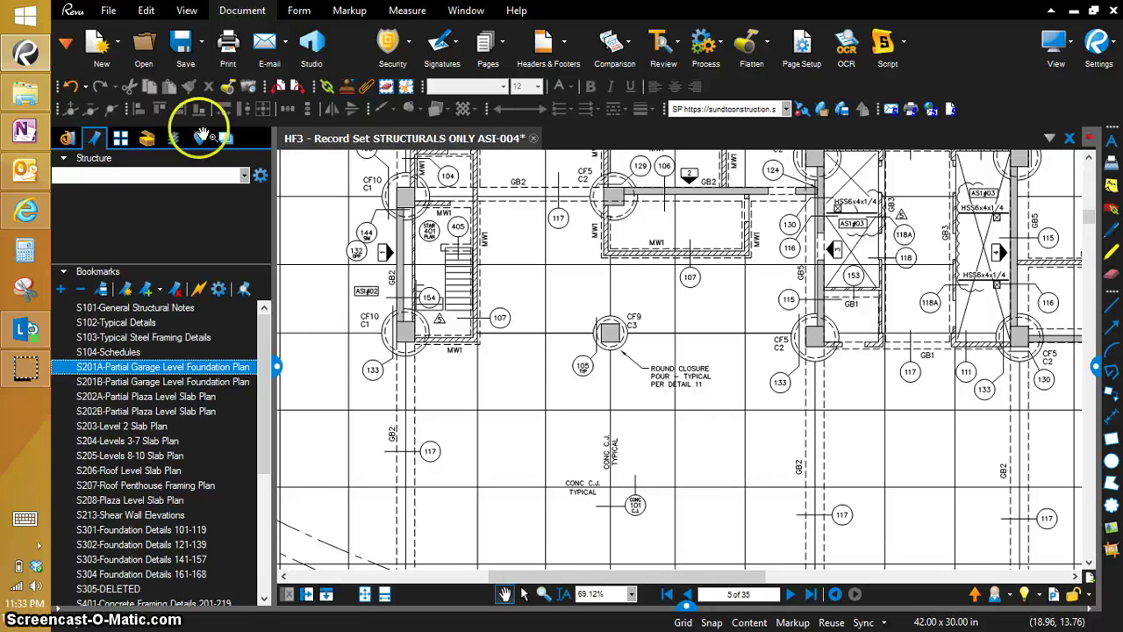
click(178, 546)
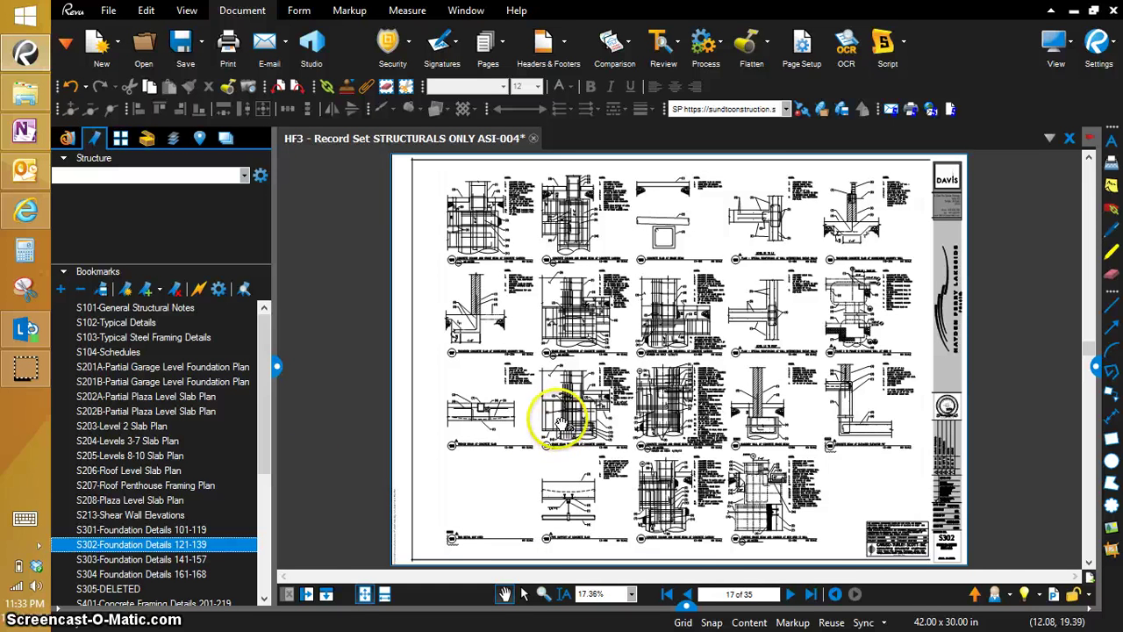
scroll(567, 301, up, 5)
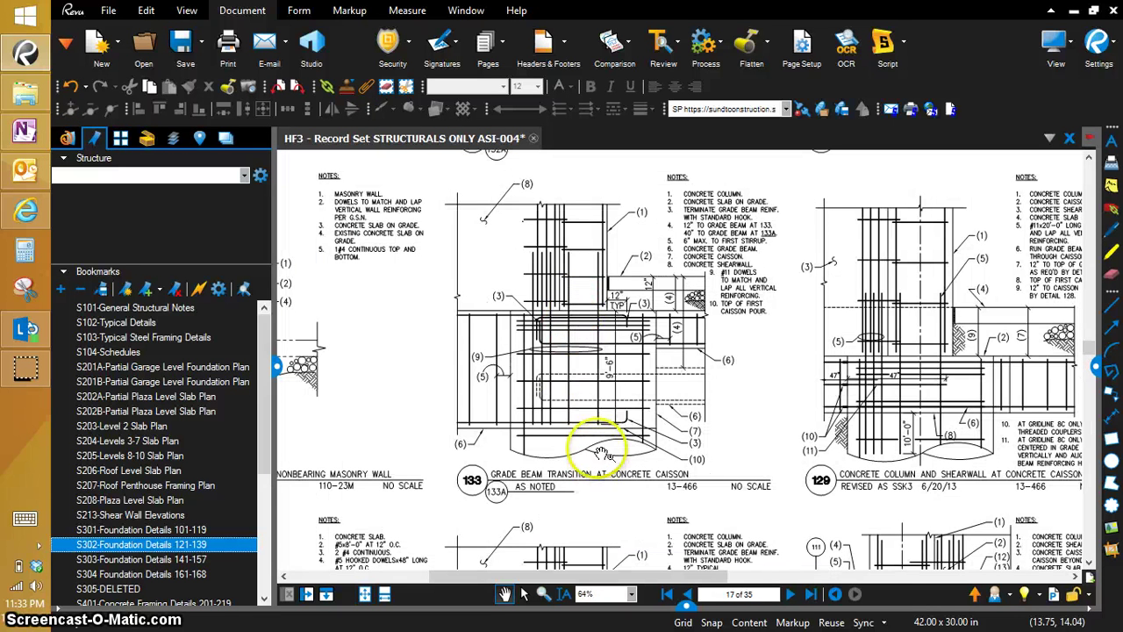
scroll(583, 416, down, 2)
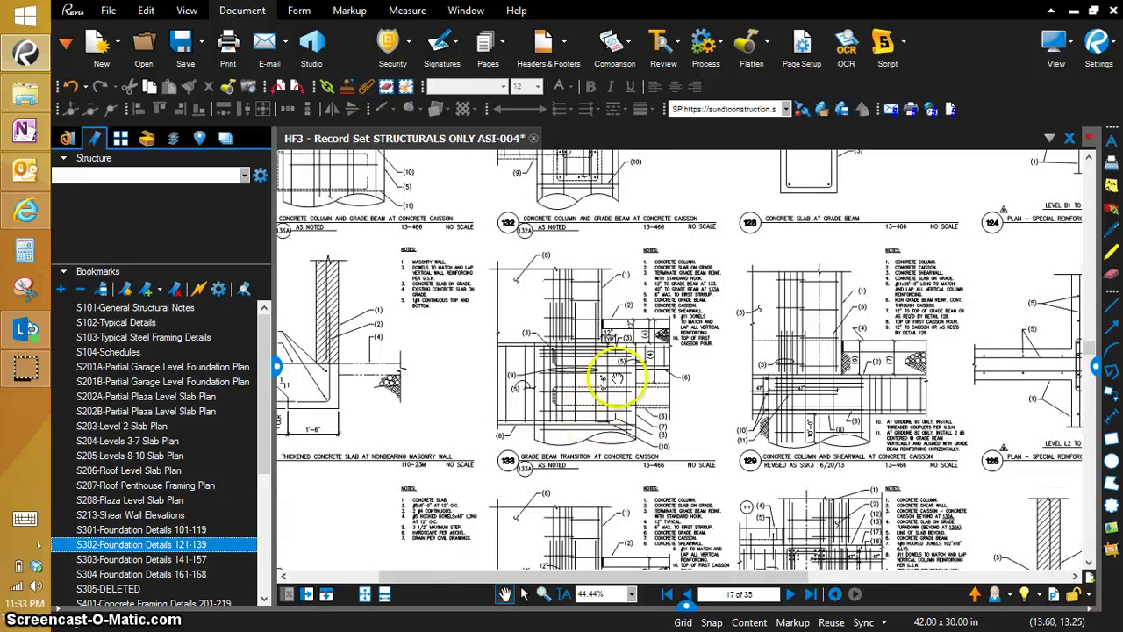
scroll(615, 377, up, 2)
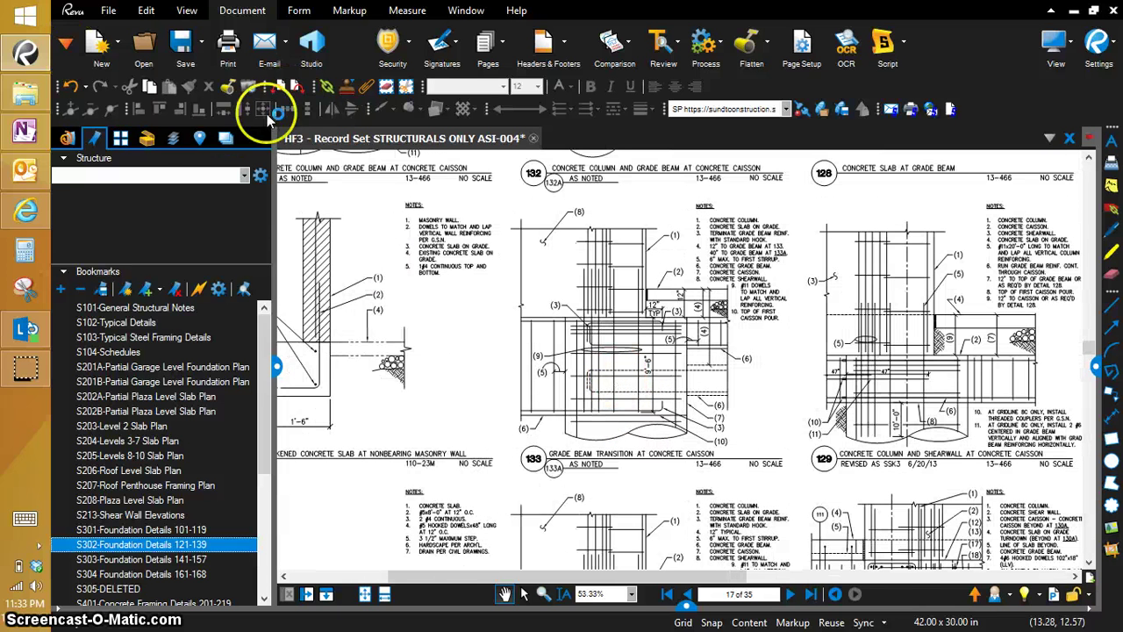
- Add a place named 133 on page 17, using a snapshot view rectangle drawn around detail 133
click(200, 140)
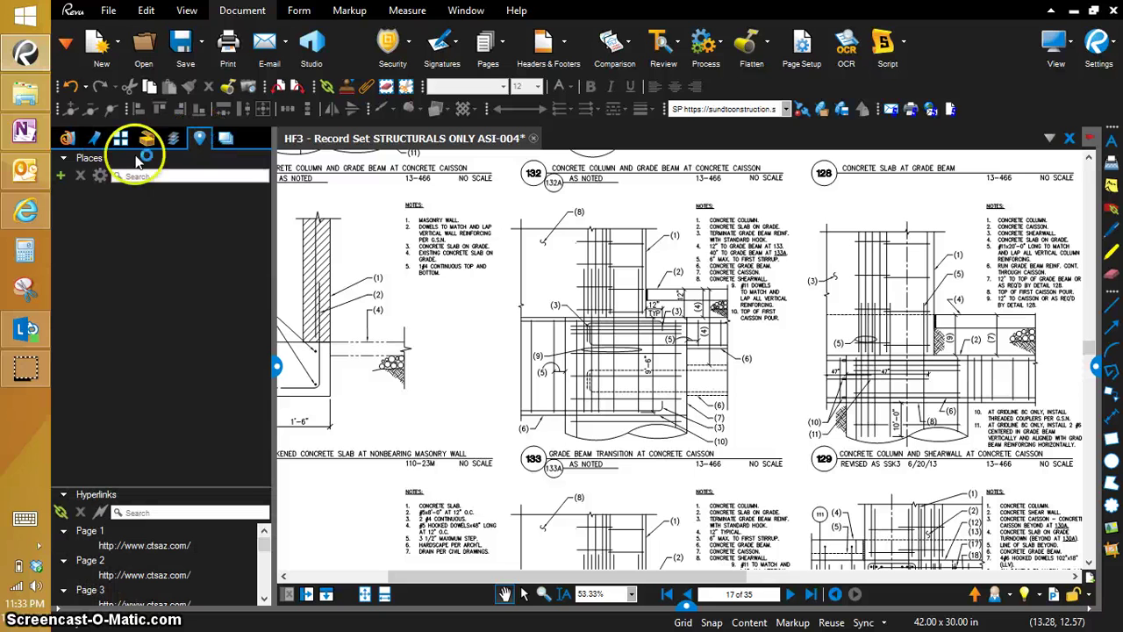
click(60, 176)
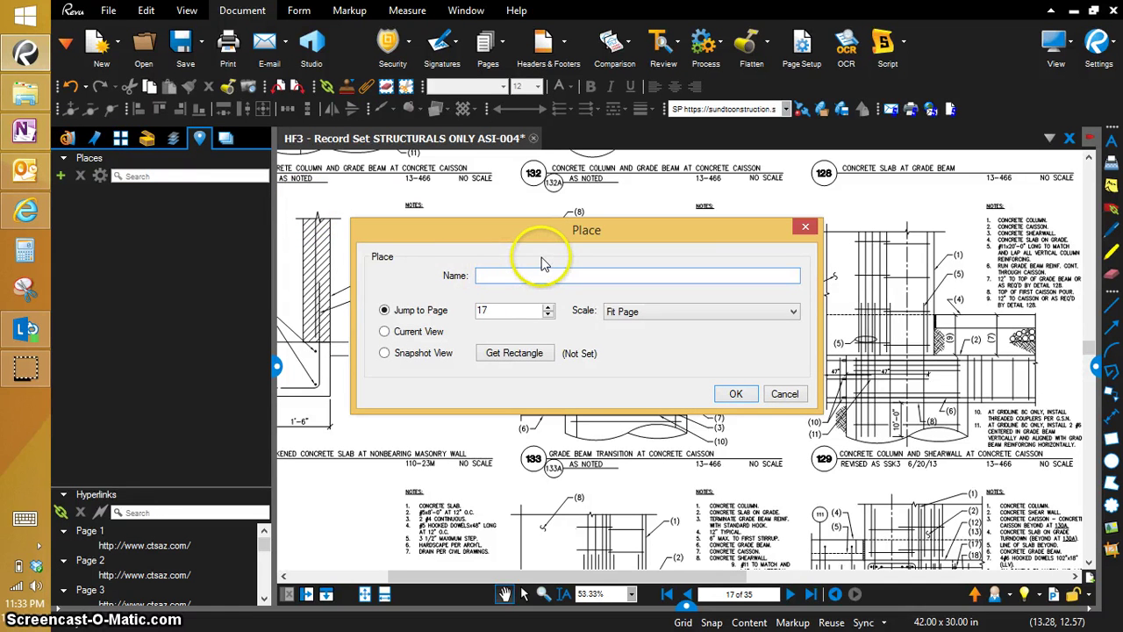
text(133)
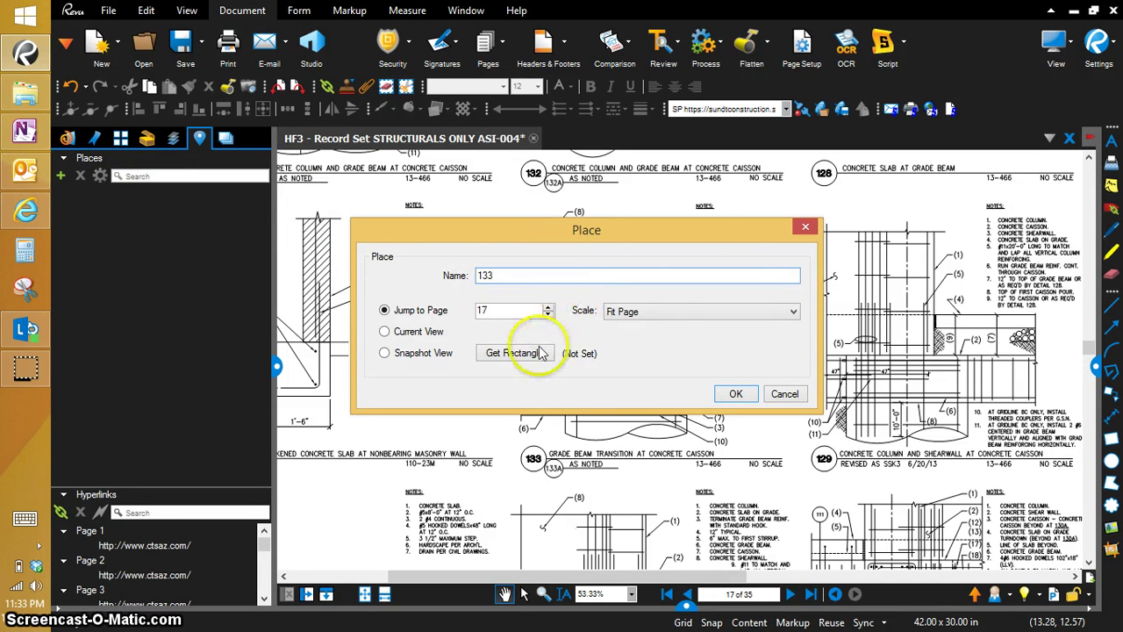
click(514, 353)
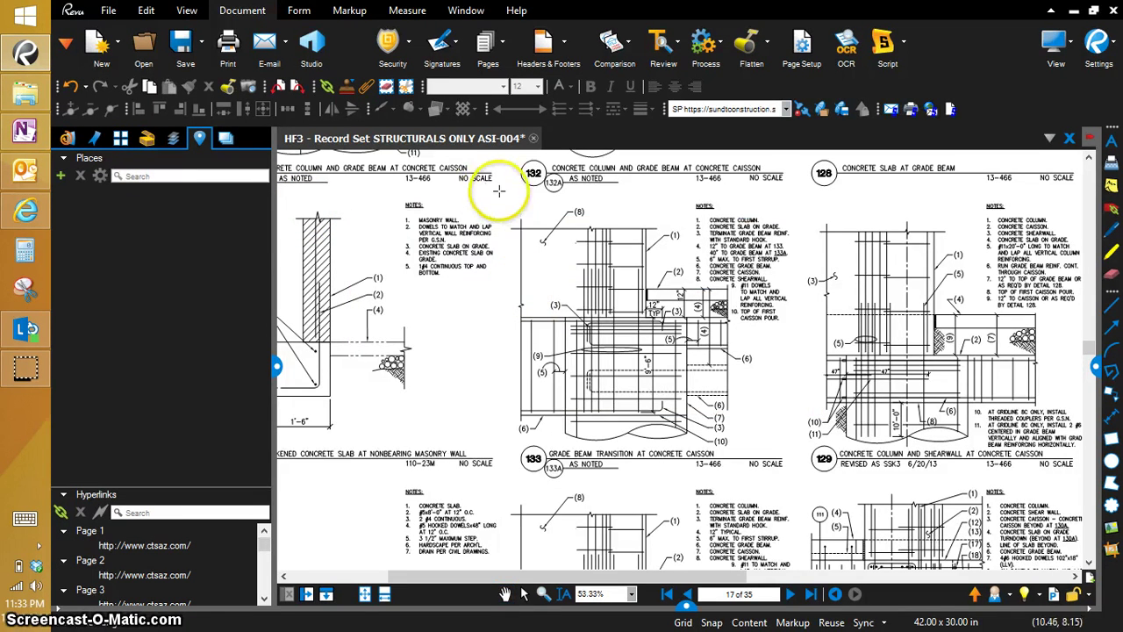
drag(817, 460, 798, 483)
click(734, 396)
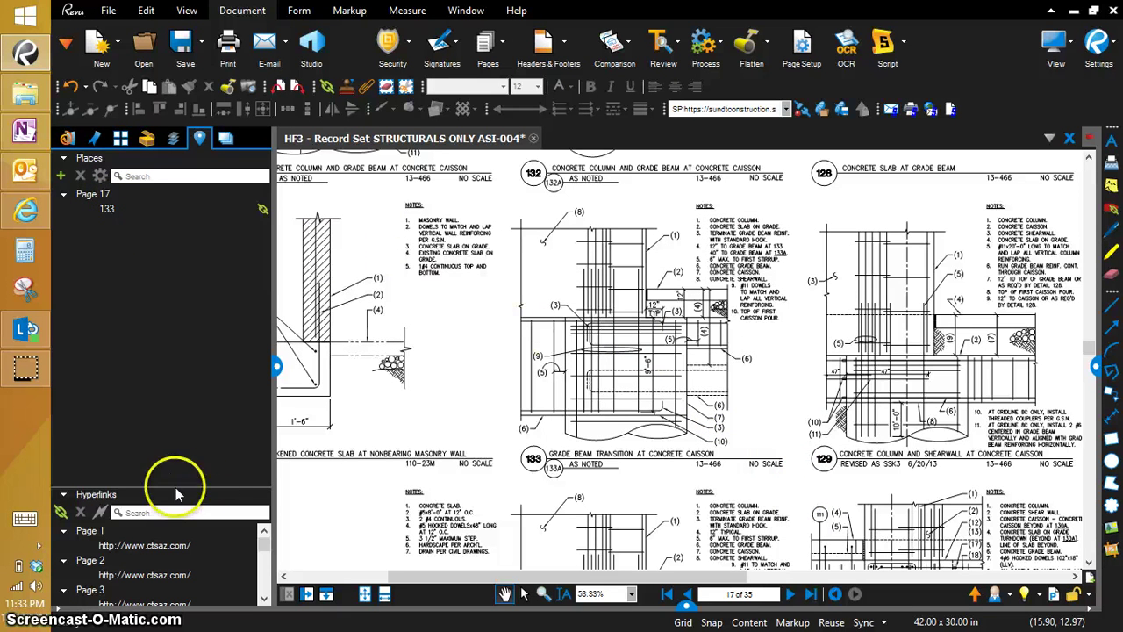
- Open the bookmarked sheet S301-Foundation Details 101-119 and fit the whole page in view
click(94, 139)
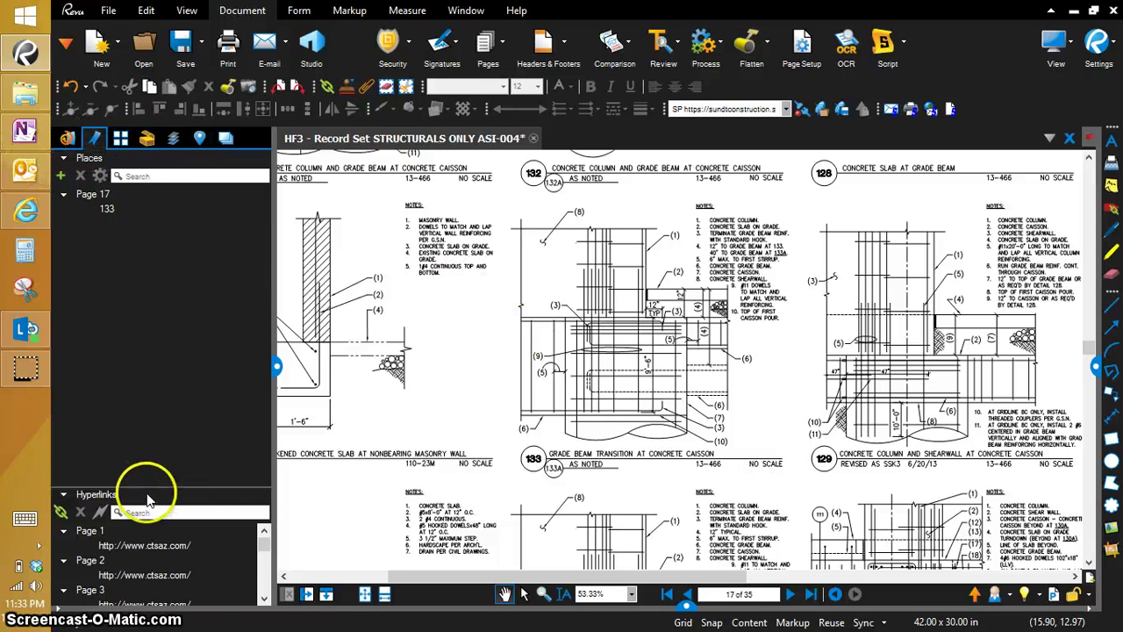
click(154, 530)
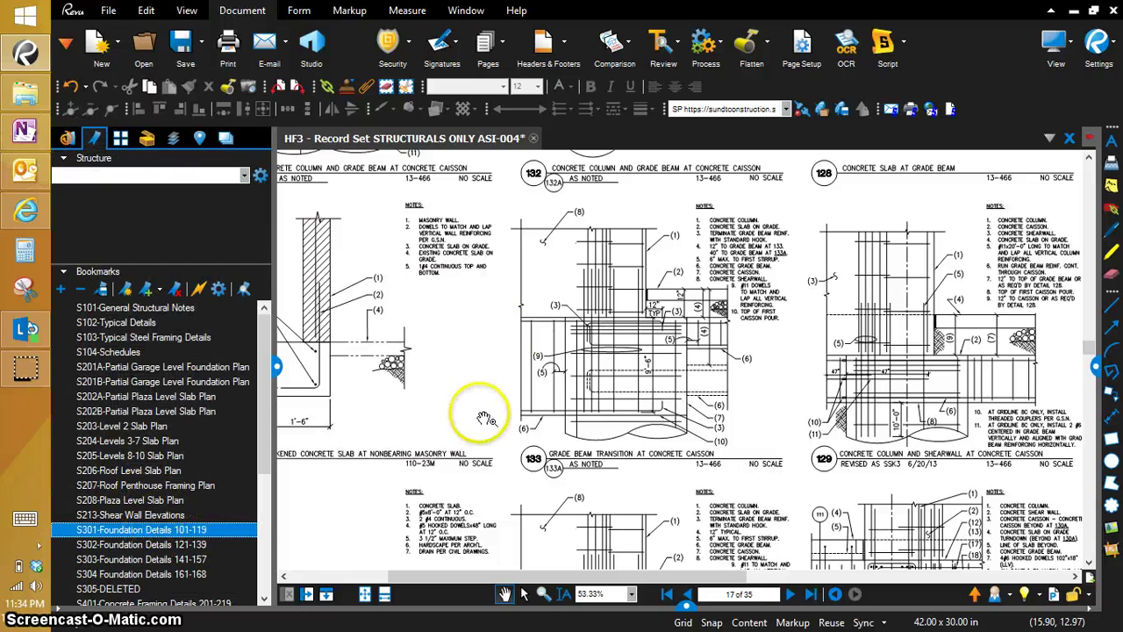
click(364, 594)
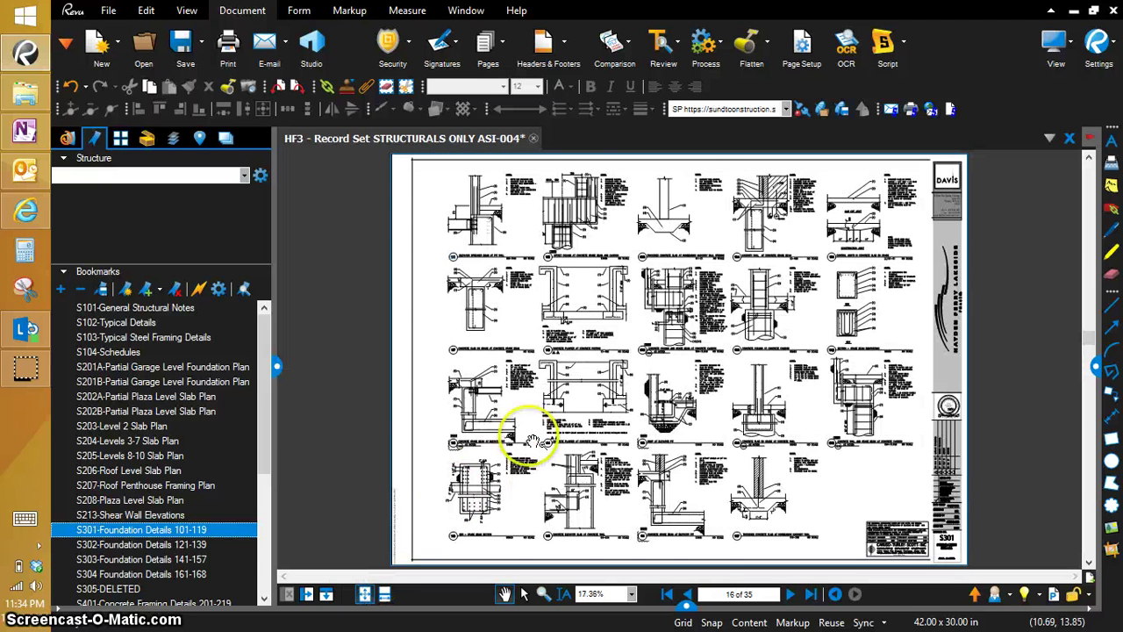
- Look through the foundation details on sheet S301 to locate detail 105, Concrete Column at Concrete Caisson
click(542, 298)
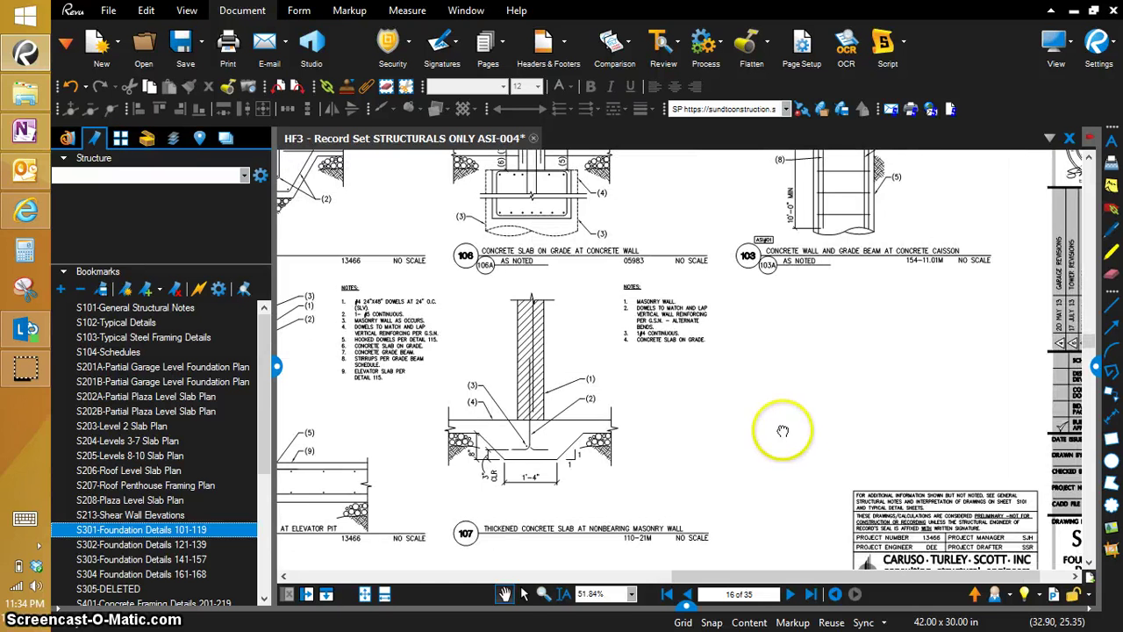
drag(790, 444, 807, 480)
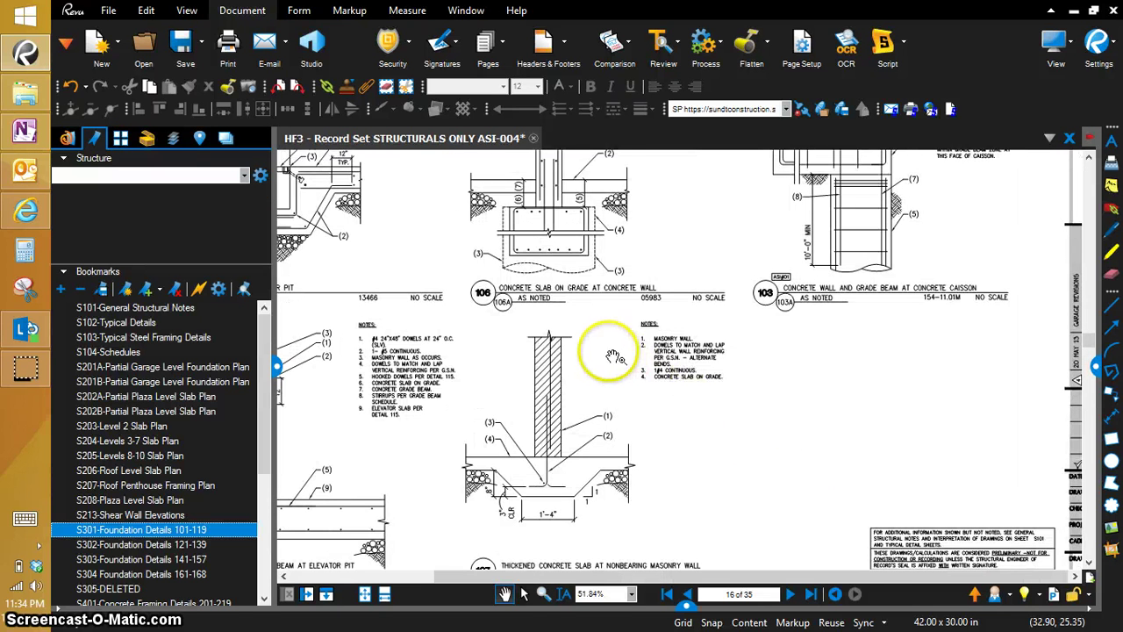
scroll(650, 282, down, 3)
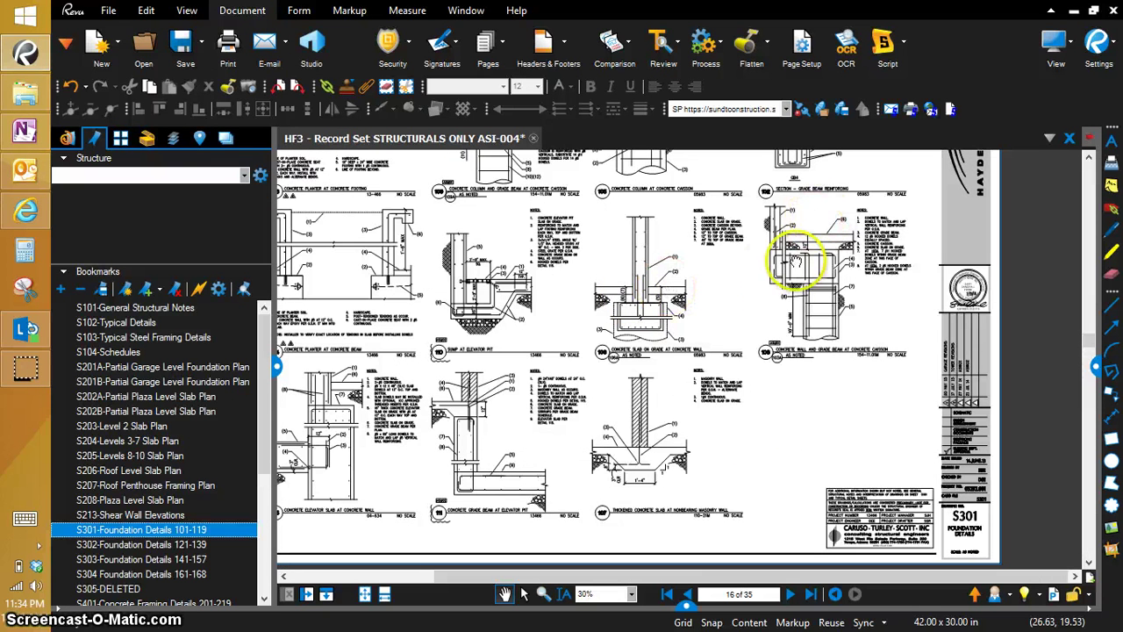
scroll(740, 424, up, 3)
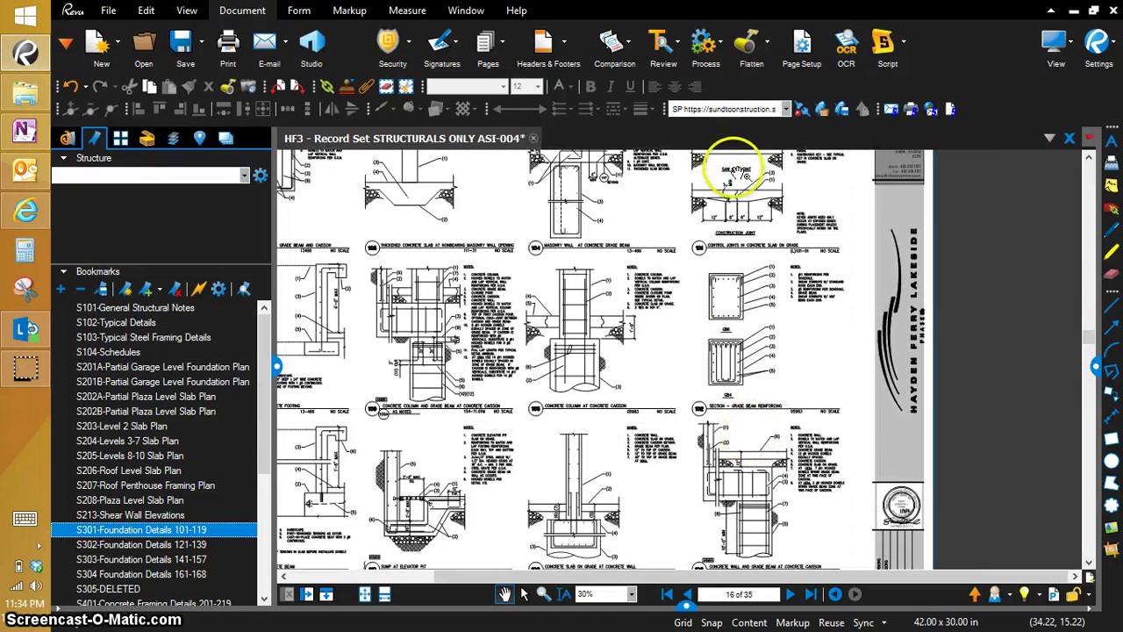
scroll(745, 244, up, 2)
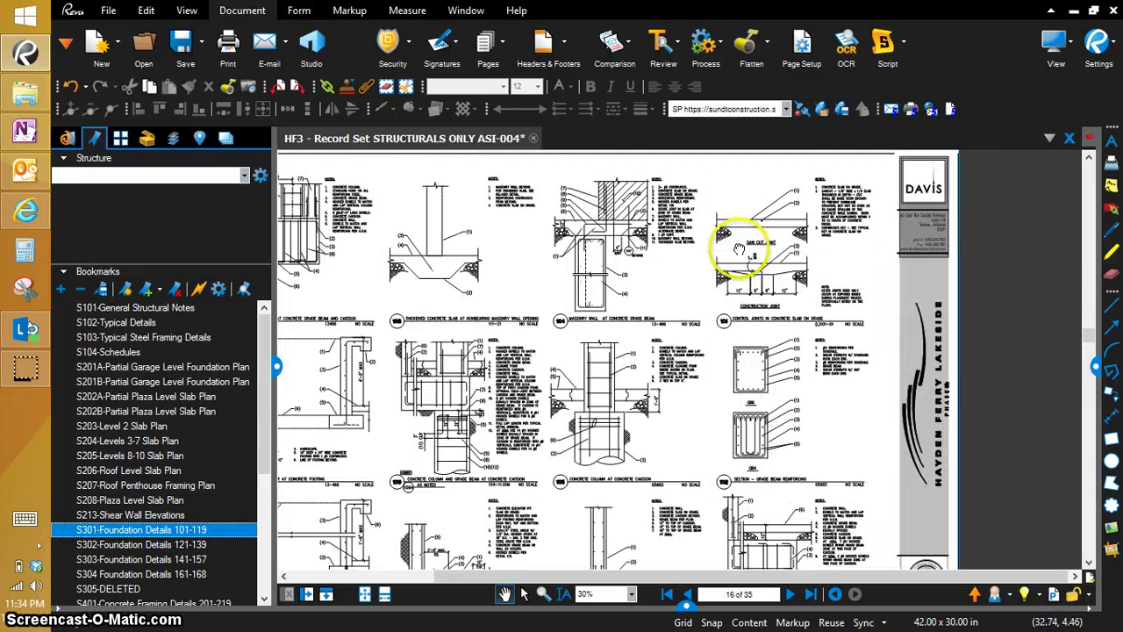
scroll(737, 237, down, 3)
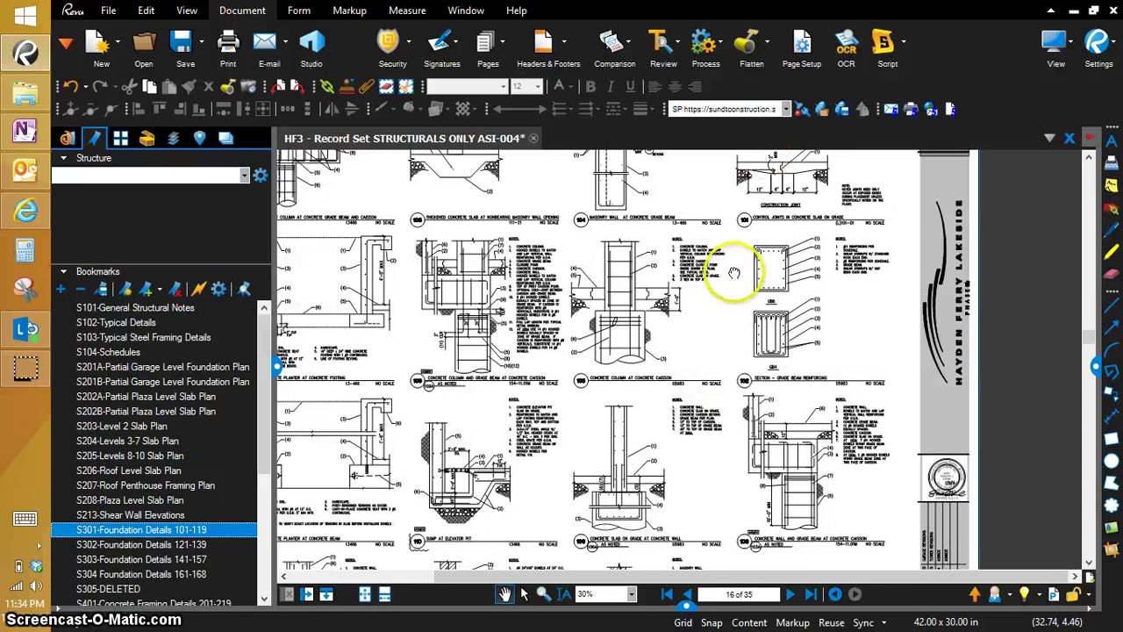
scroll(747, 251, down, 3)
scroll(522, 452, up, 2)
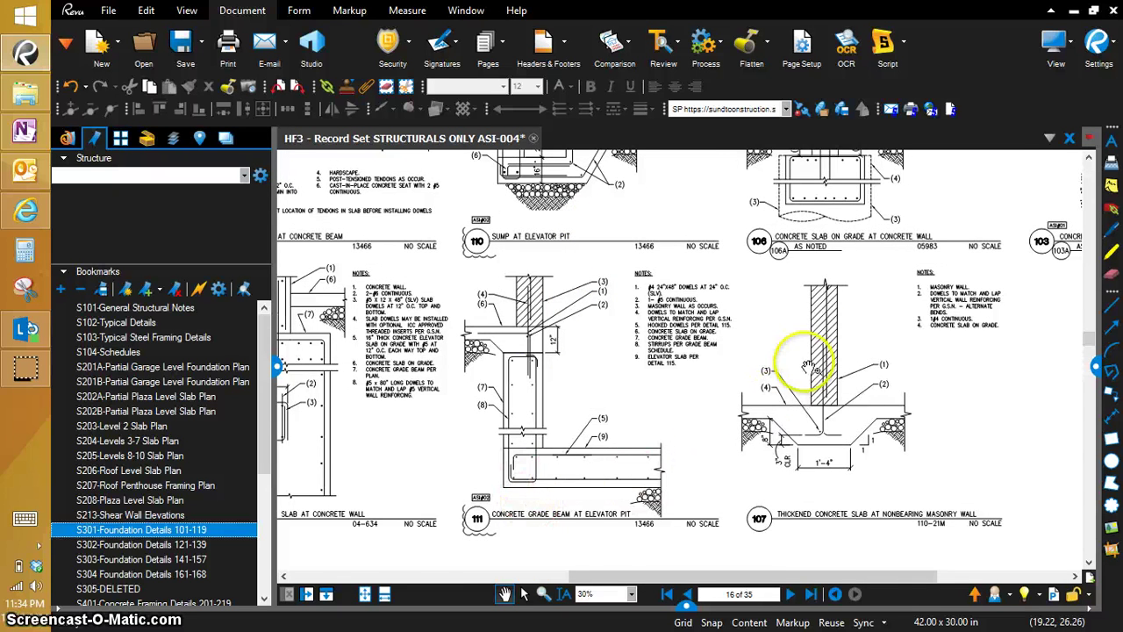
scroll(821, 225, up, 2)
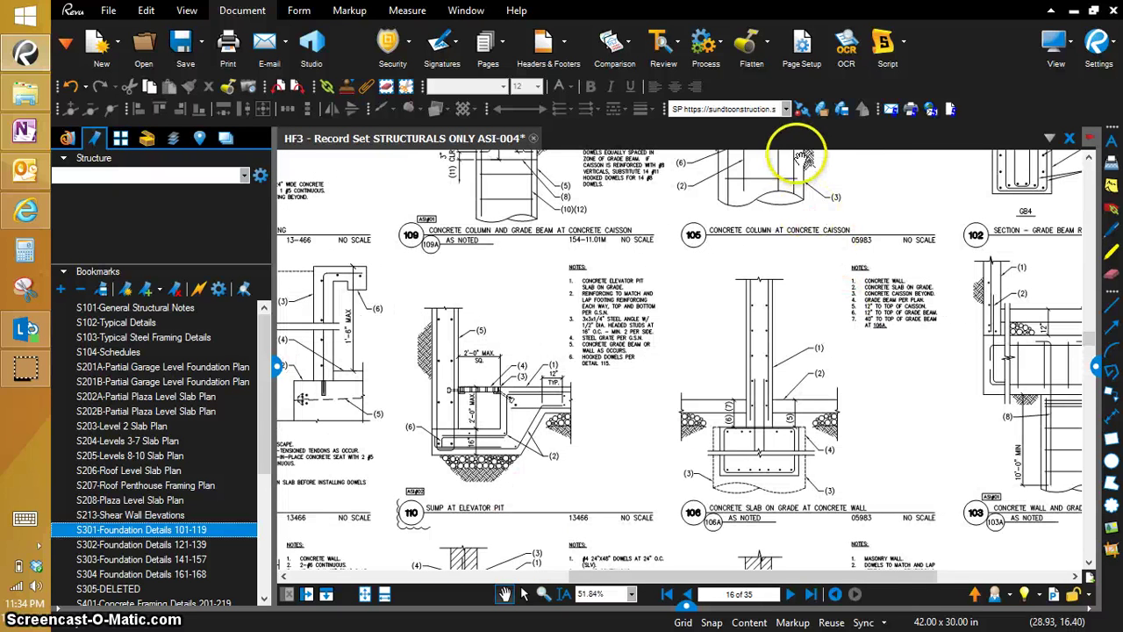
scroll(692, 413, up, 2)
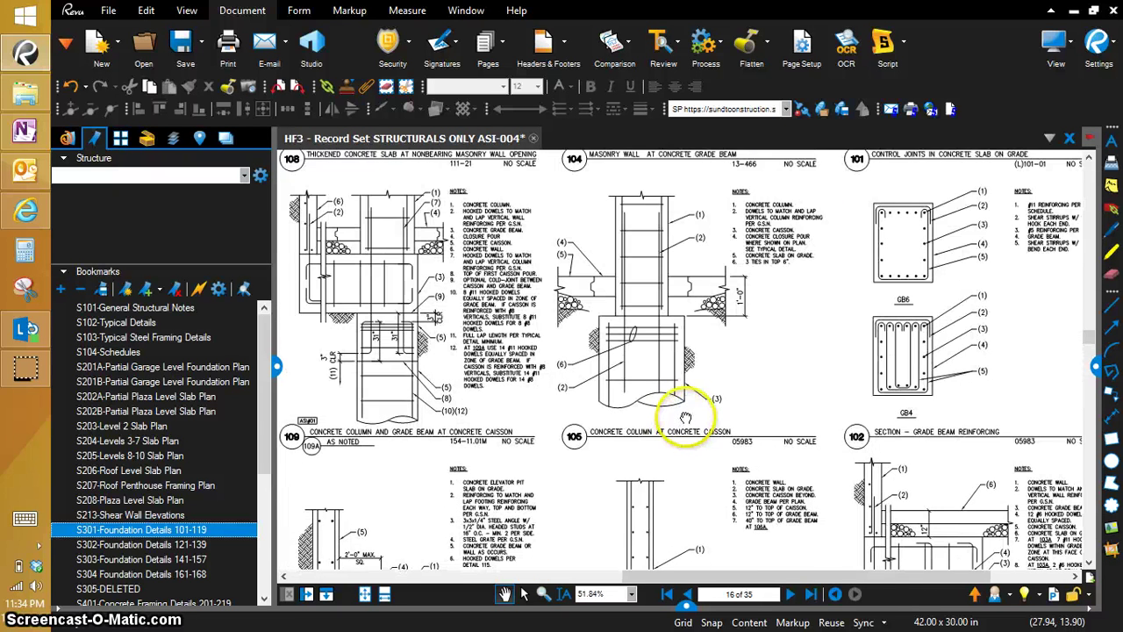
scroll(667, 254, up, 2)
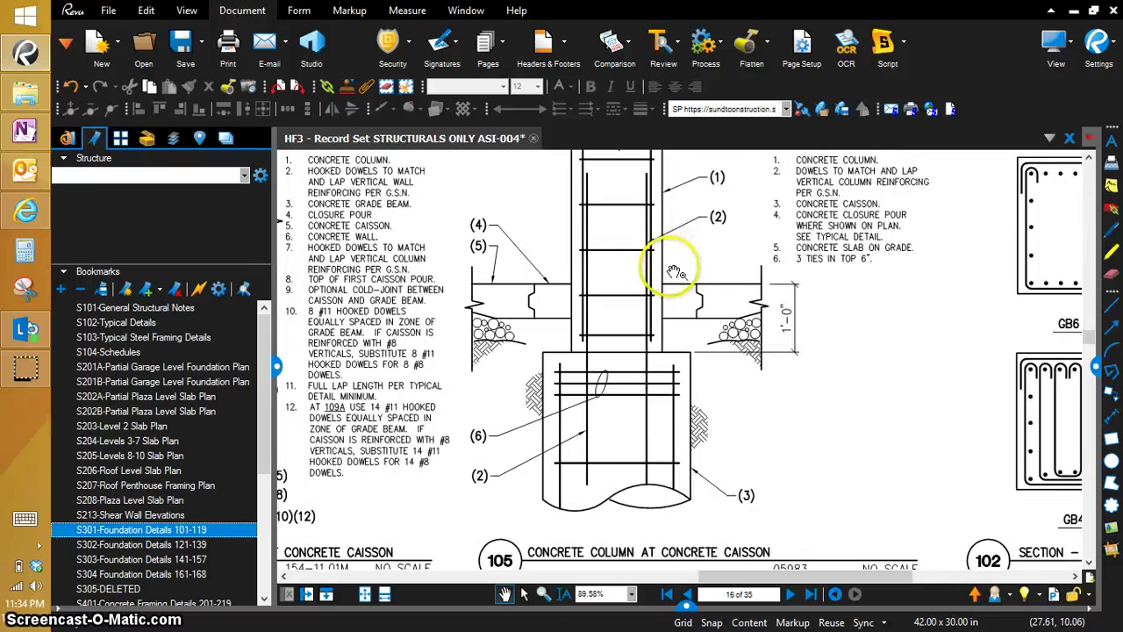
scroll(676, 268, down, 1)
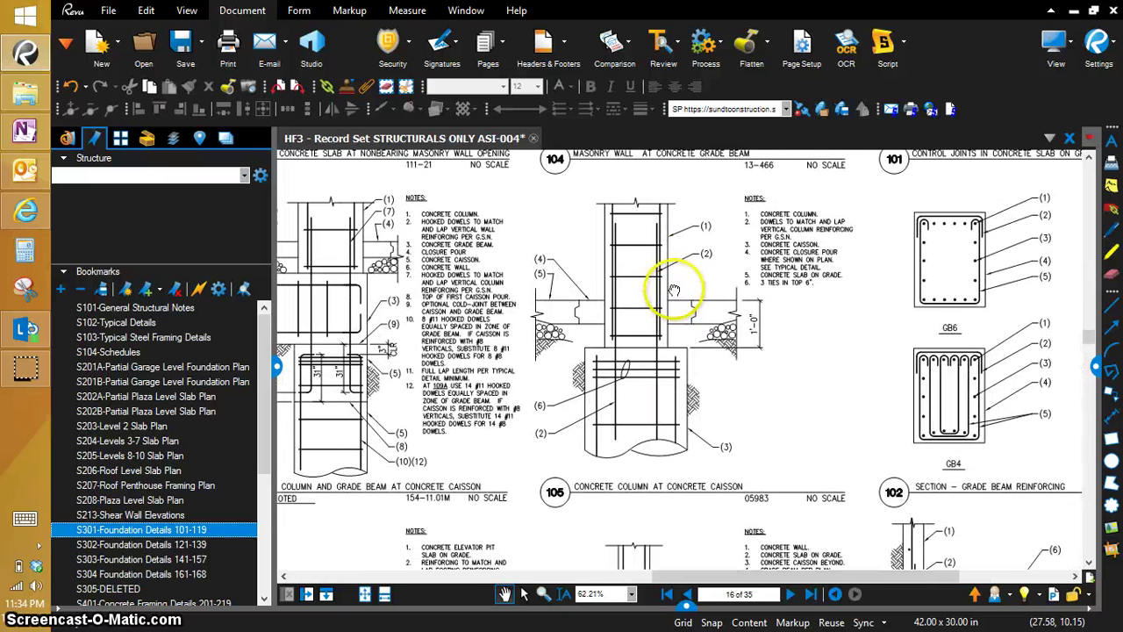
- Add a place named 105 on page 16, using a snapshot view rectangle drawn around detail 105
click(200, 139)
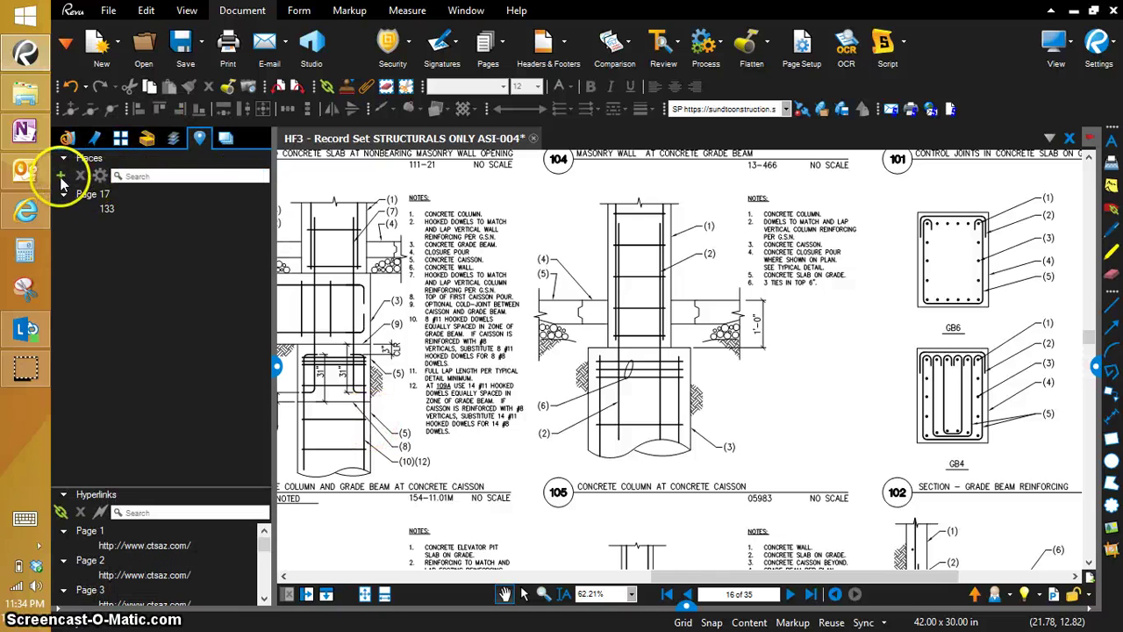
click(61, 176)
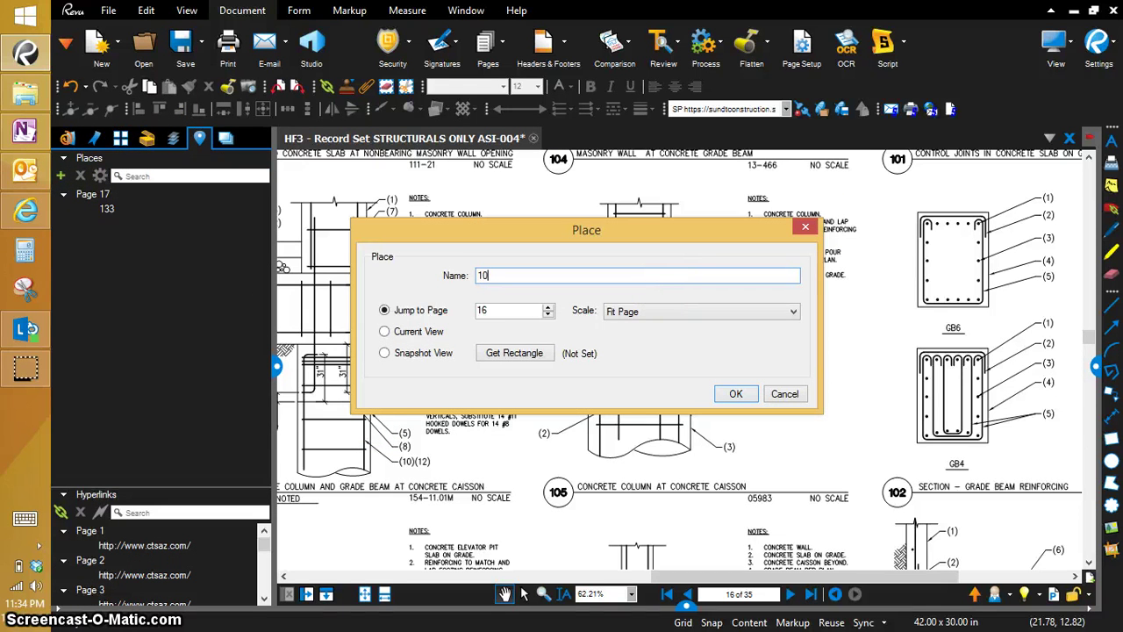
click(514, 352)
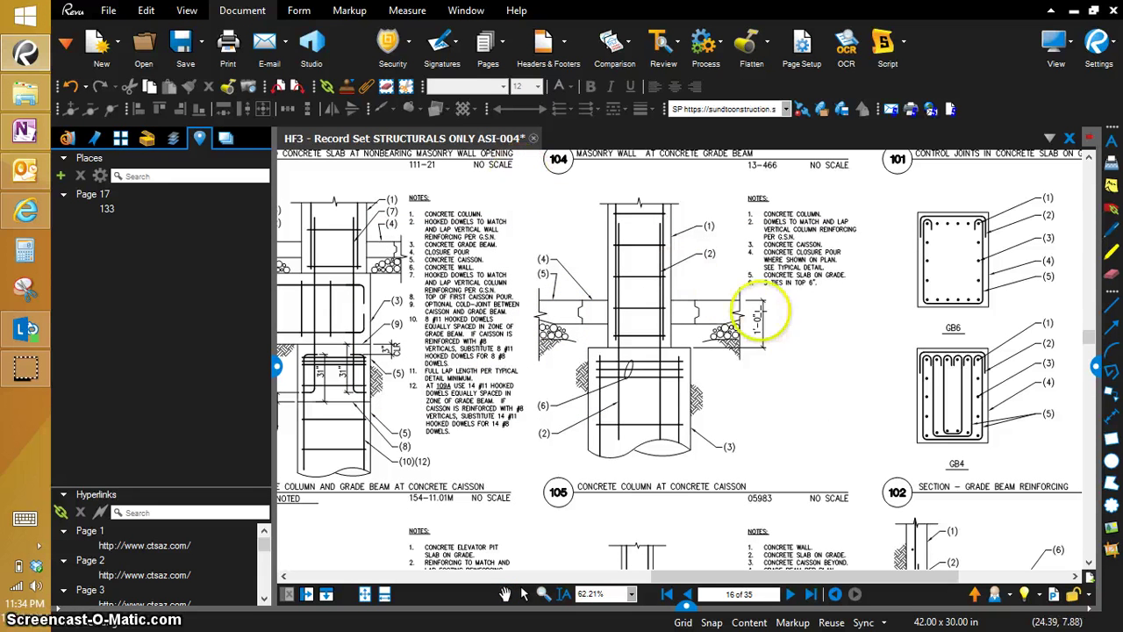
drag(856, 428, 871, 517)
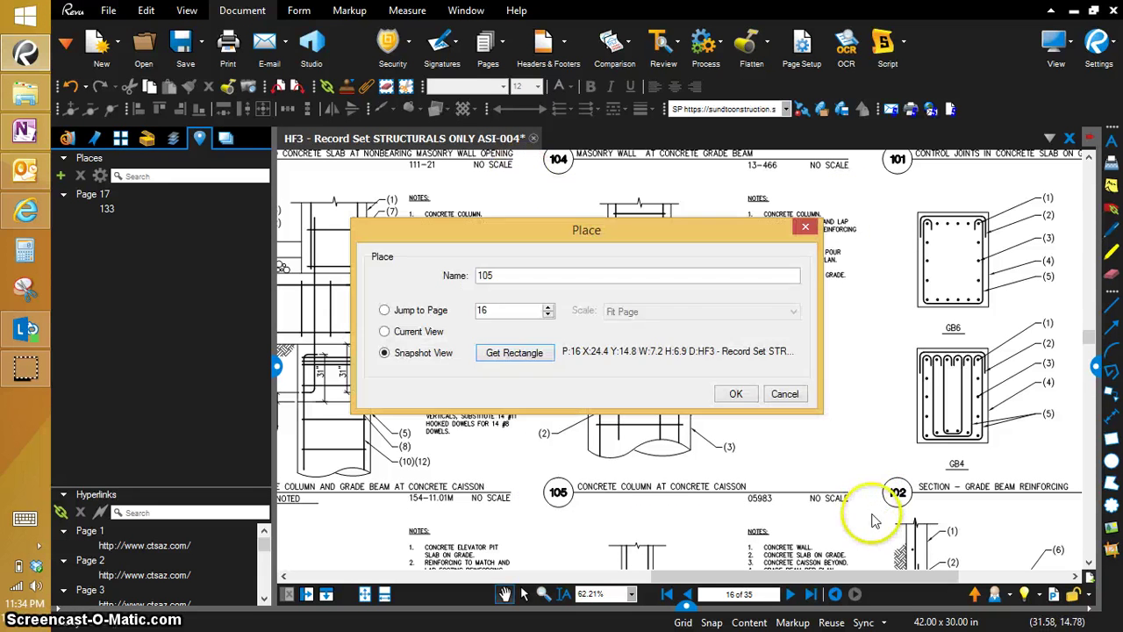
click(727, 395)
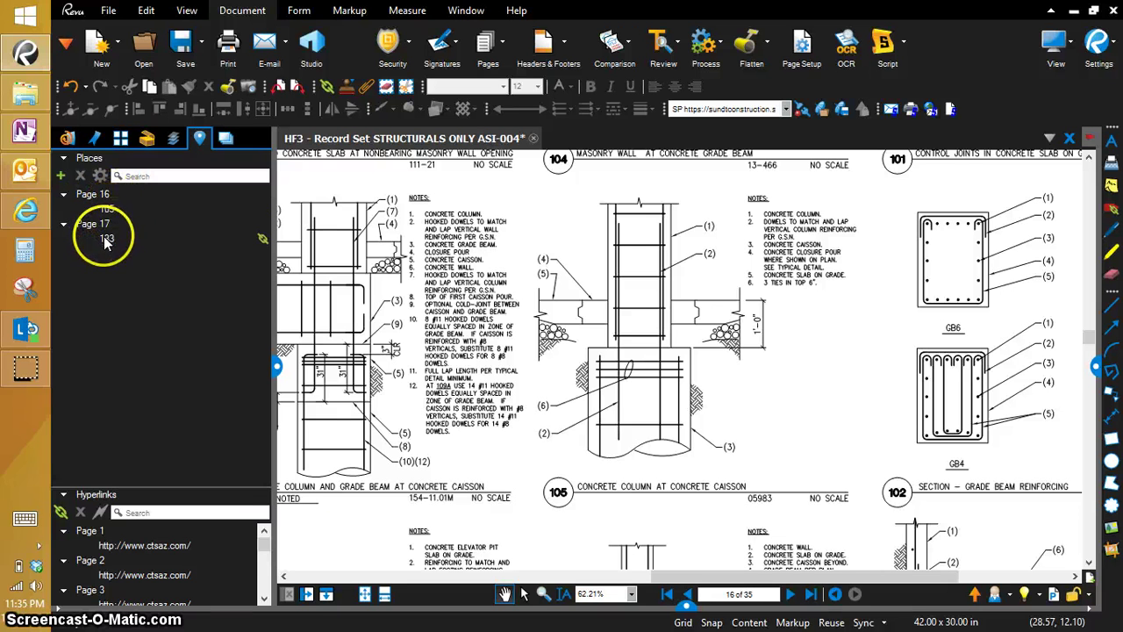
- Search the current document for the text 105 and view the page 2 match in "SLAB 105-22"
click(1095, 365)
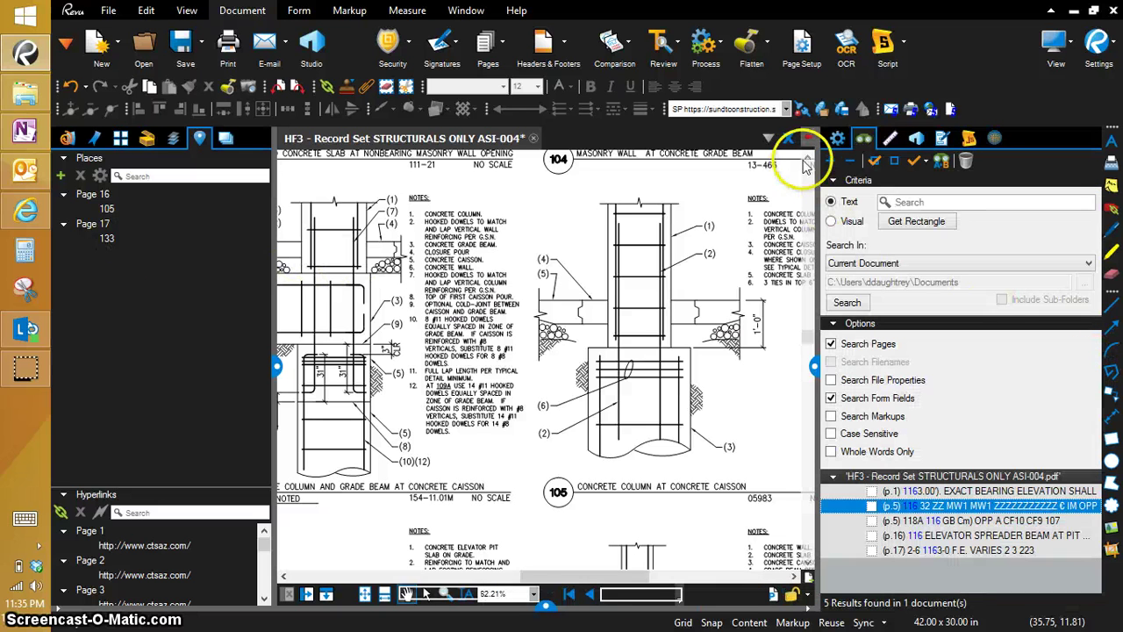
click(914, 202)
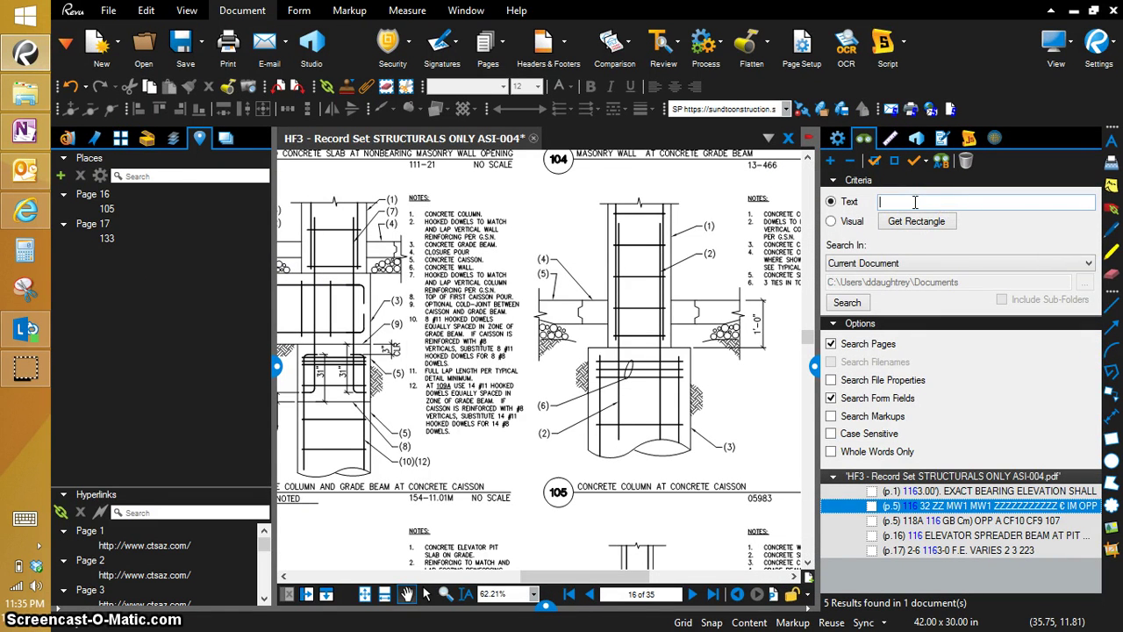
text(105)
click(847, 302)
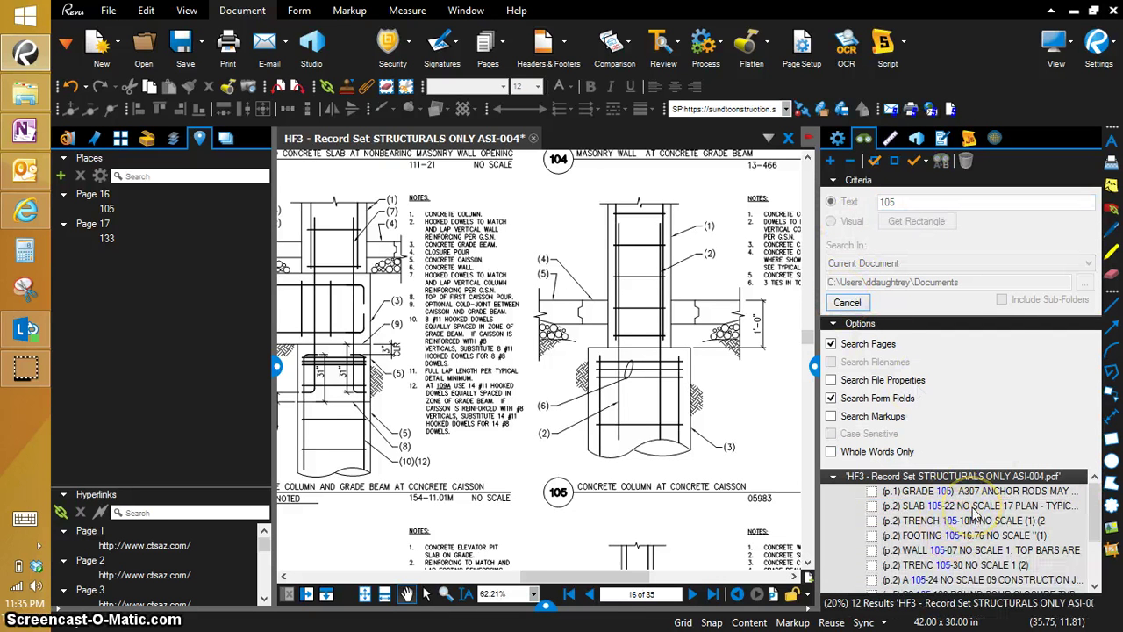
click(974, 507)
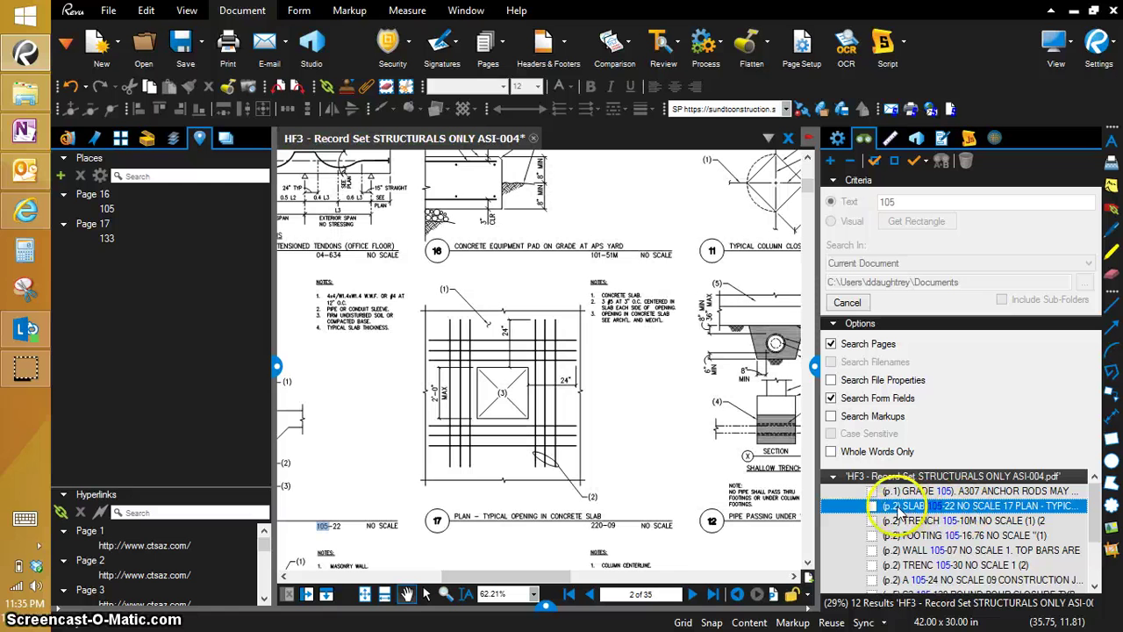
- Review the page 1 and page 2 search matches for 105, including TRENCH 105-10M and GRADE 105, to judge whether they reference detail 105
click(927, 523)
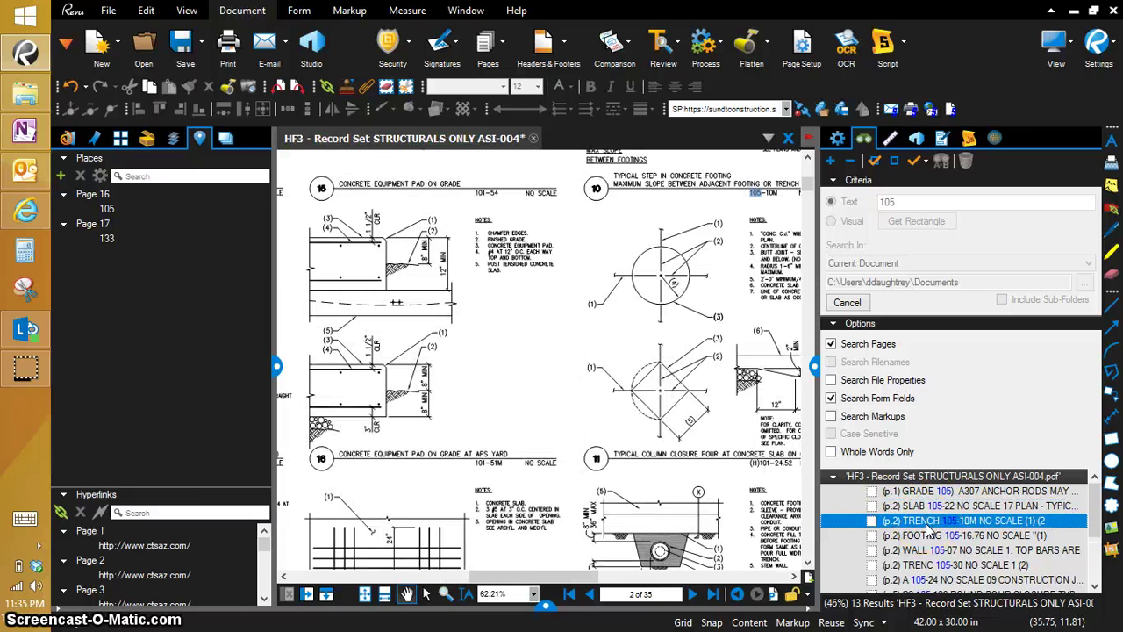
click(927, 535)
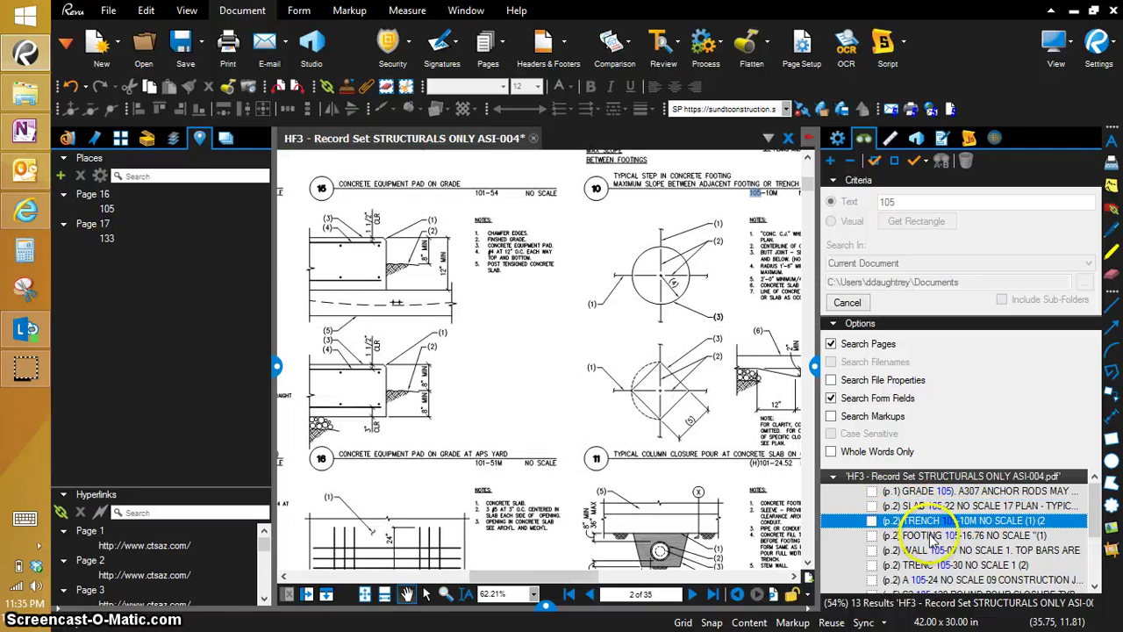
click(914, 492)
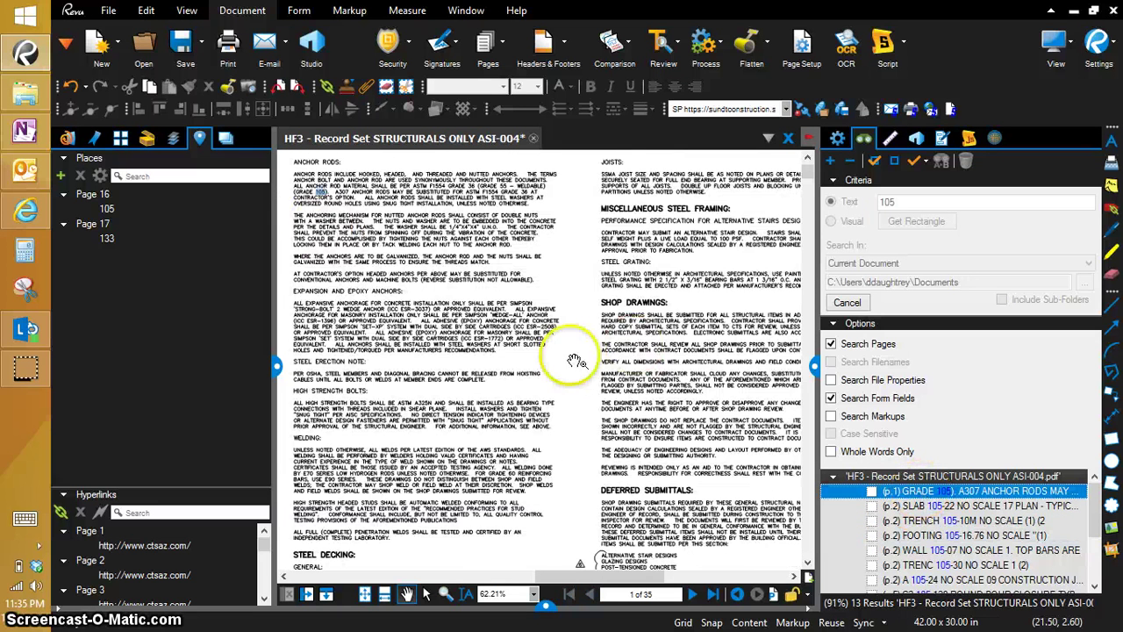
click(952, 507)
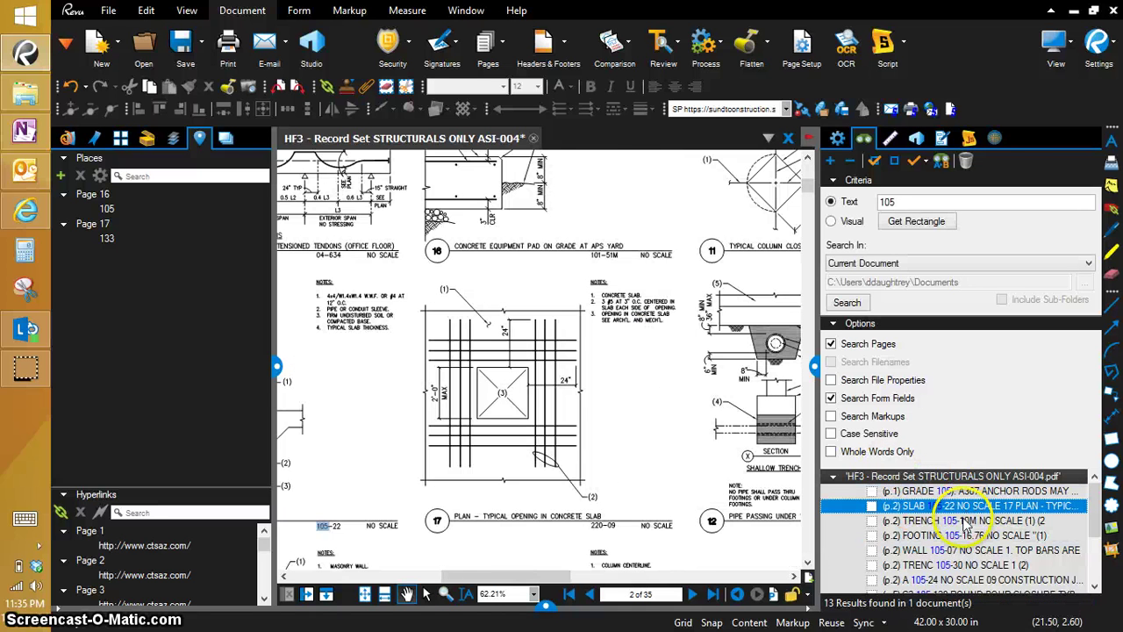
click(966, 521)
click(963, 536)
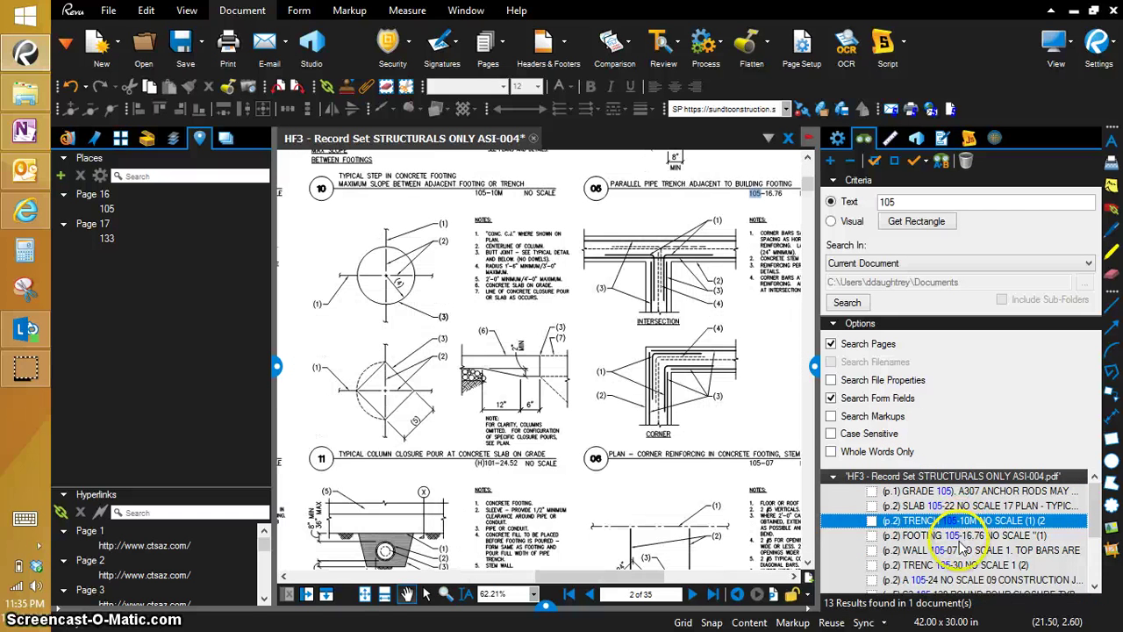
- View the 105 matches on foundation plan pages 5 and 6 to examine the circled detail callouts beside the columns
scroll(963, 546, down, 2)
click(941, 512)
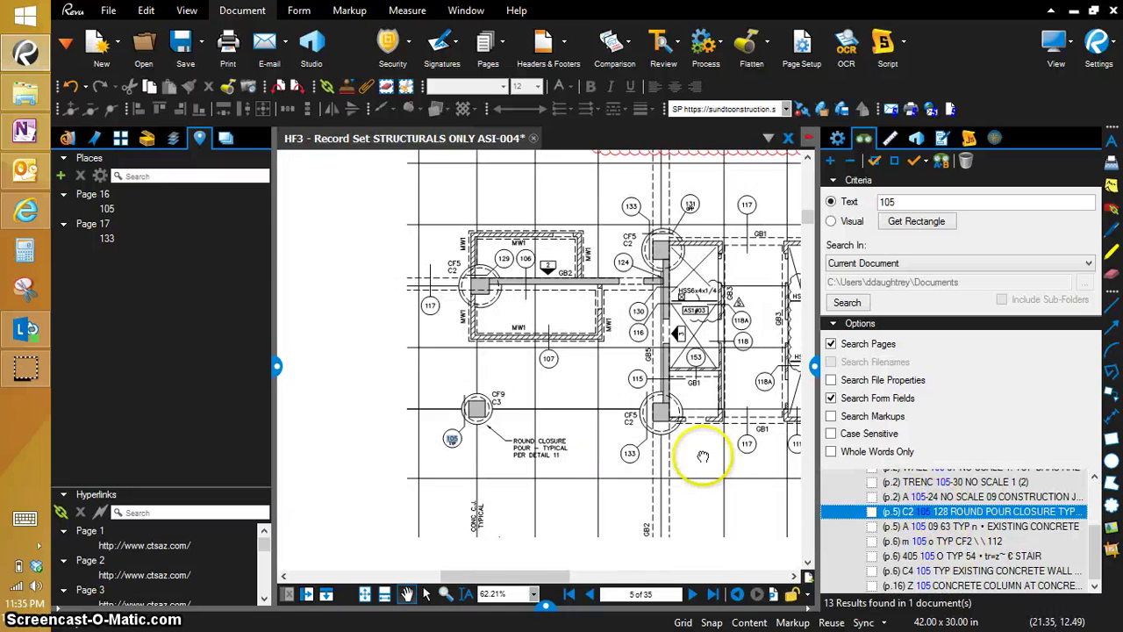
scroll(454, 405, up, 4)
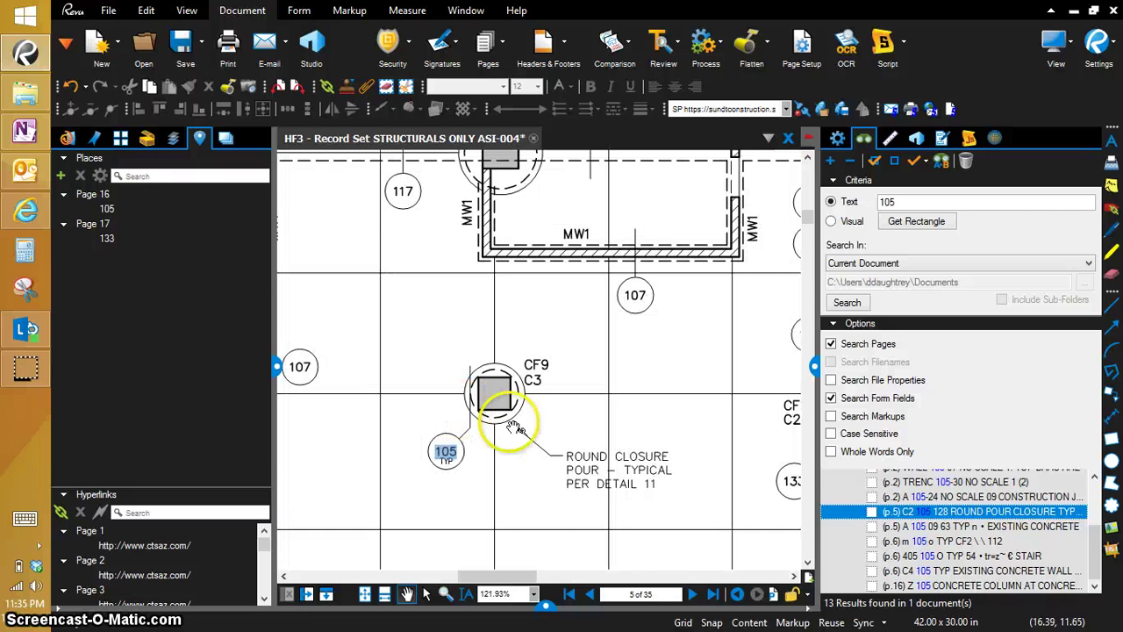
click(978, 526)
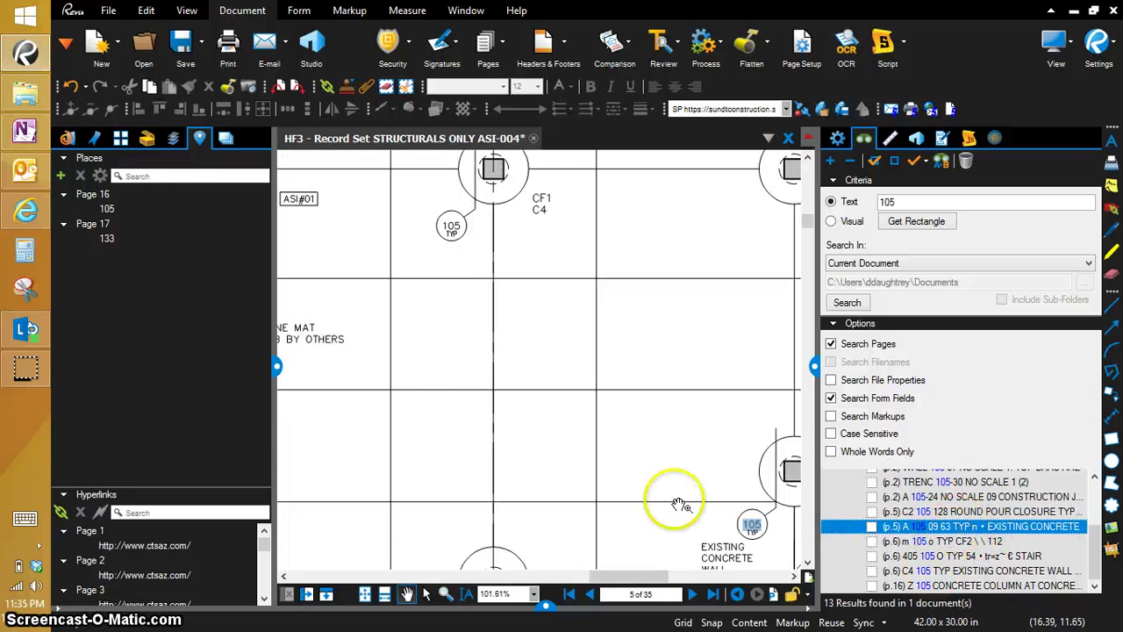
click(955, 541)
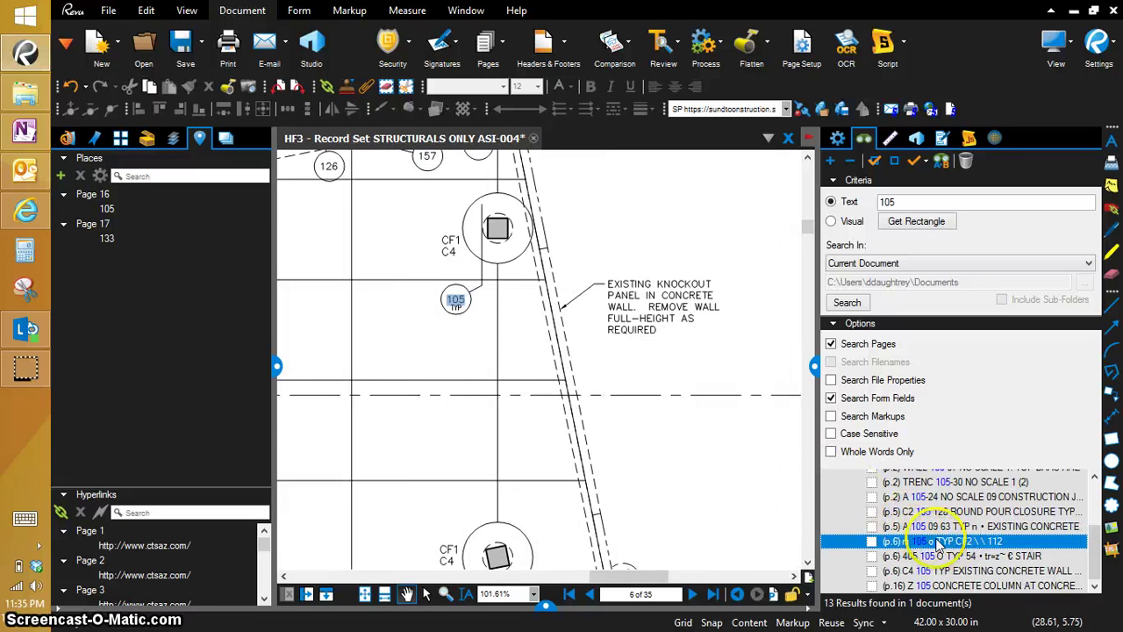
click(922, 556)
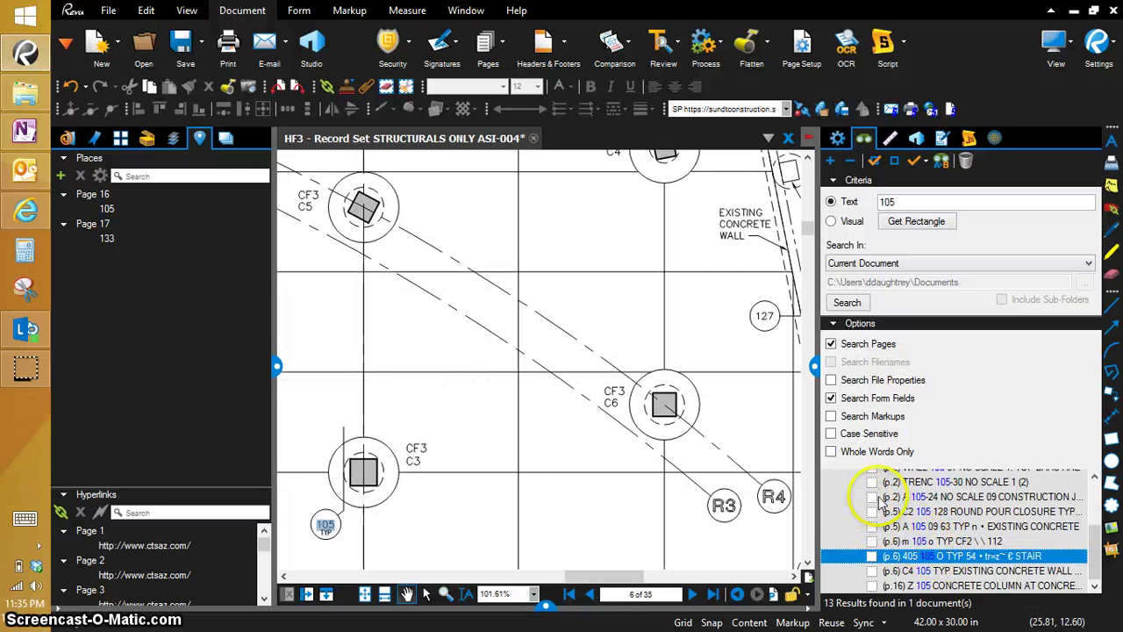
- Go back through the 105 matches from GRADE 105 on page 1 to 105-24 on page 2 to identify unrelated references
scroll(877, 508, up, 2)
click(934, 492)
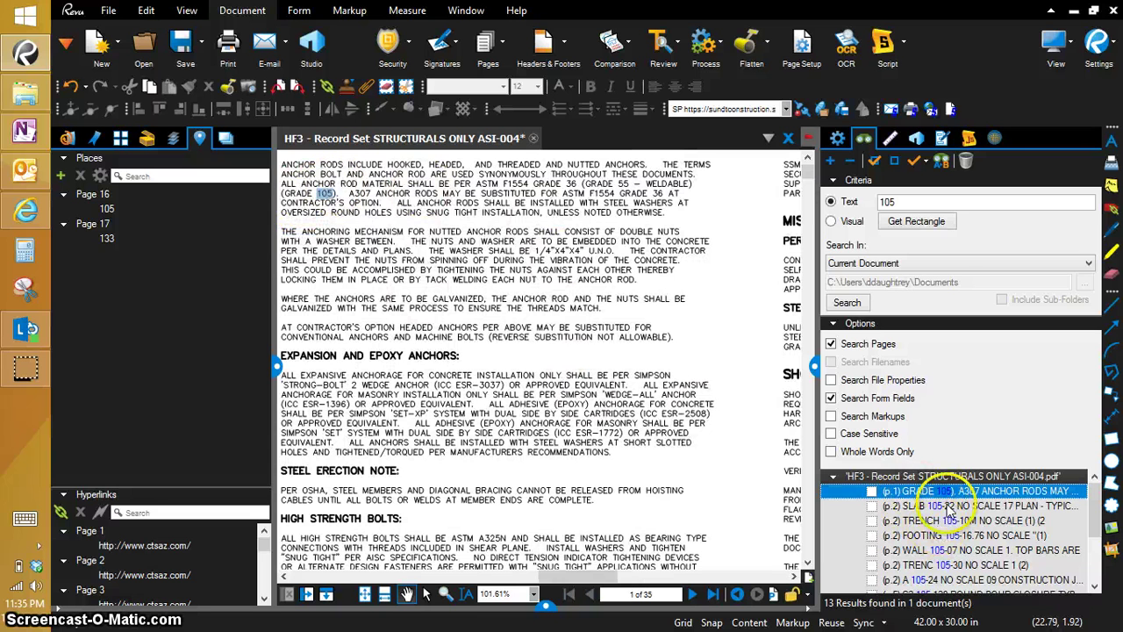
click(946, 507)
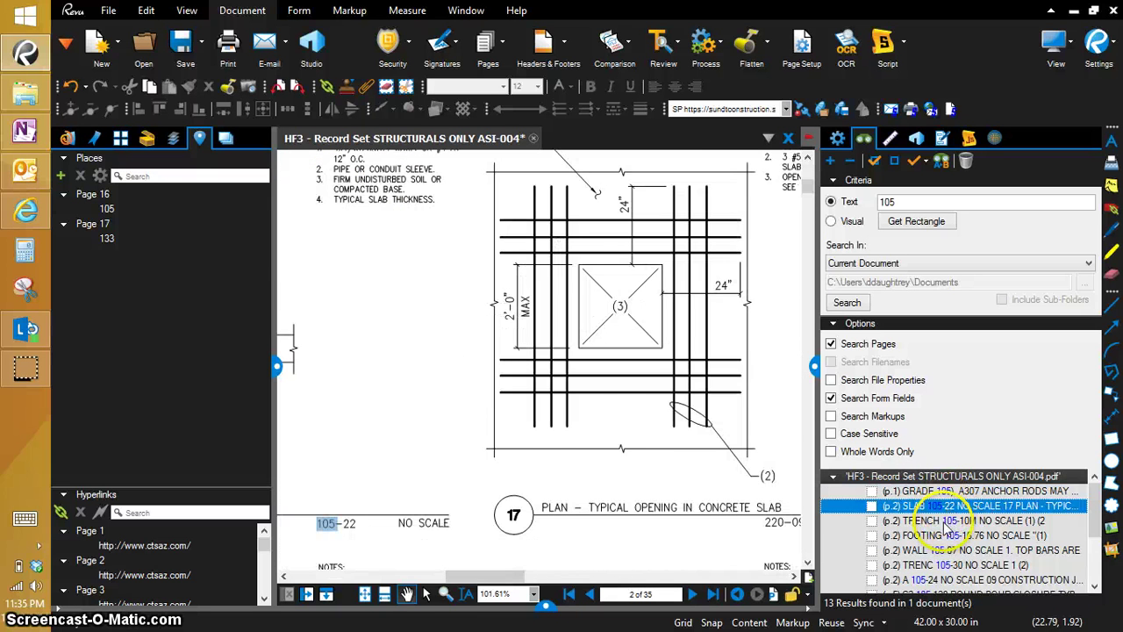
click(946, 521)
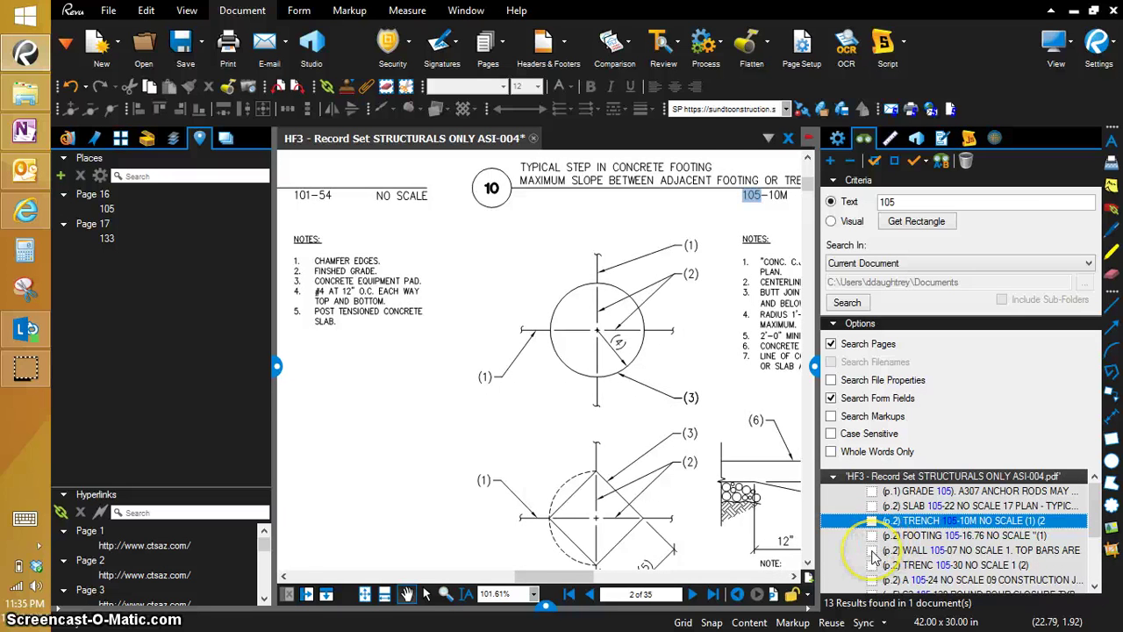
click(871, 550)
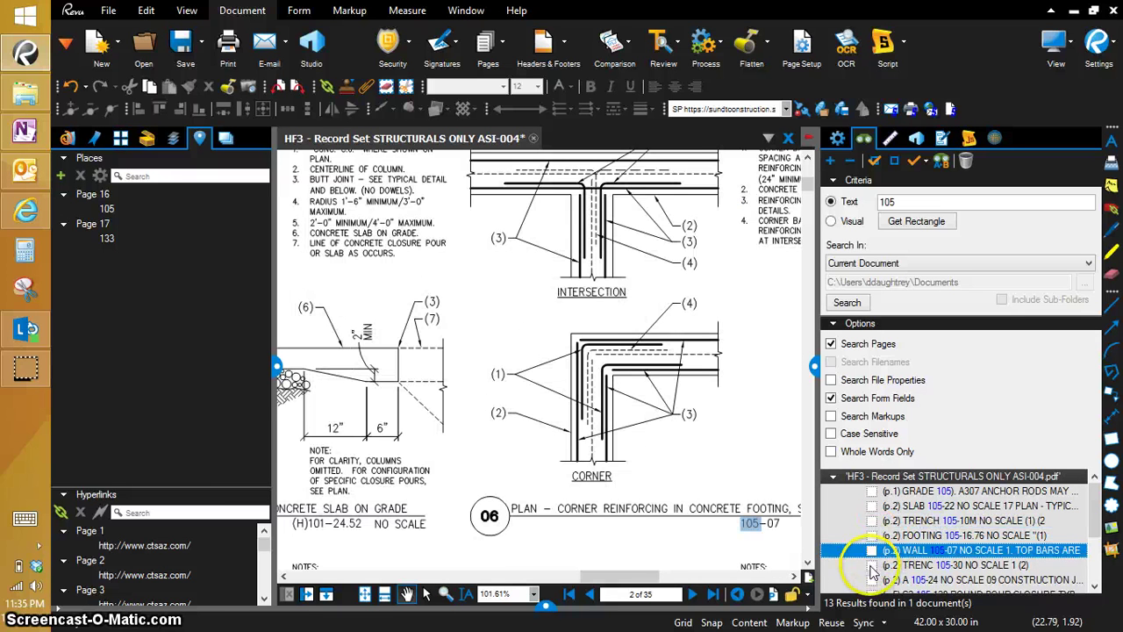
click(872, 565)
click(873, 579)
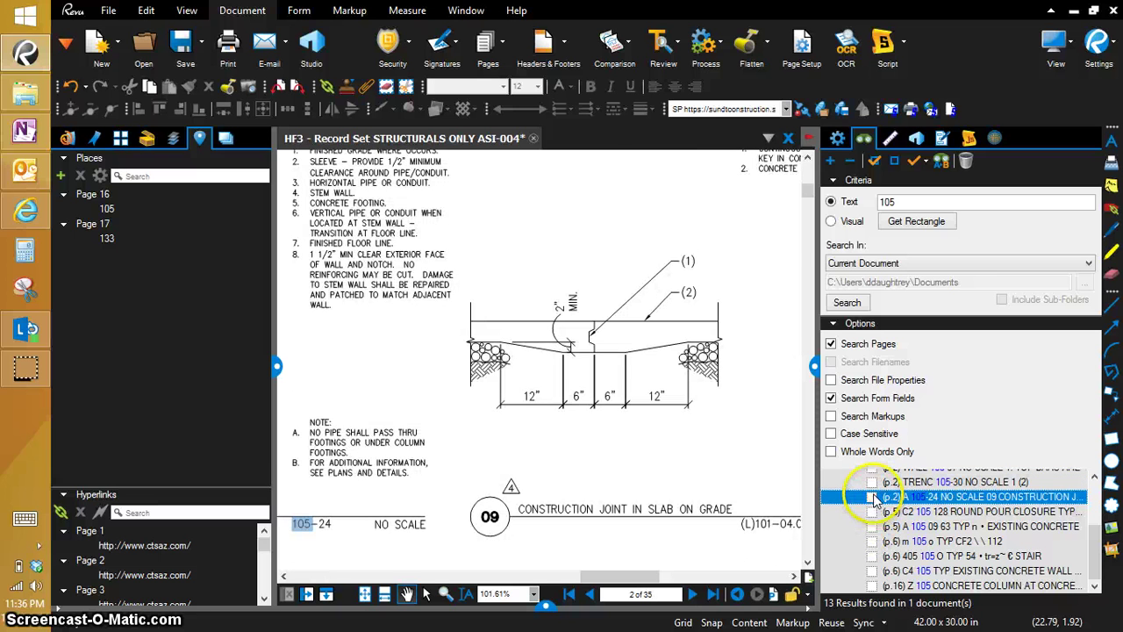
- Mark all the 105 search matches on pages 5, 6 and 16 as checked
click(932, 513)
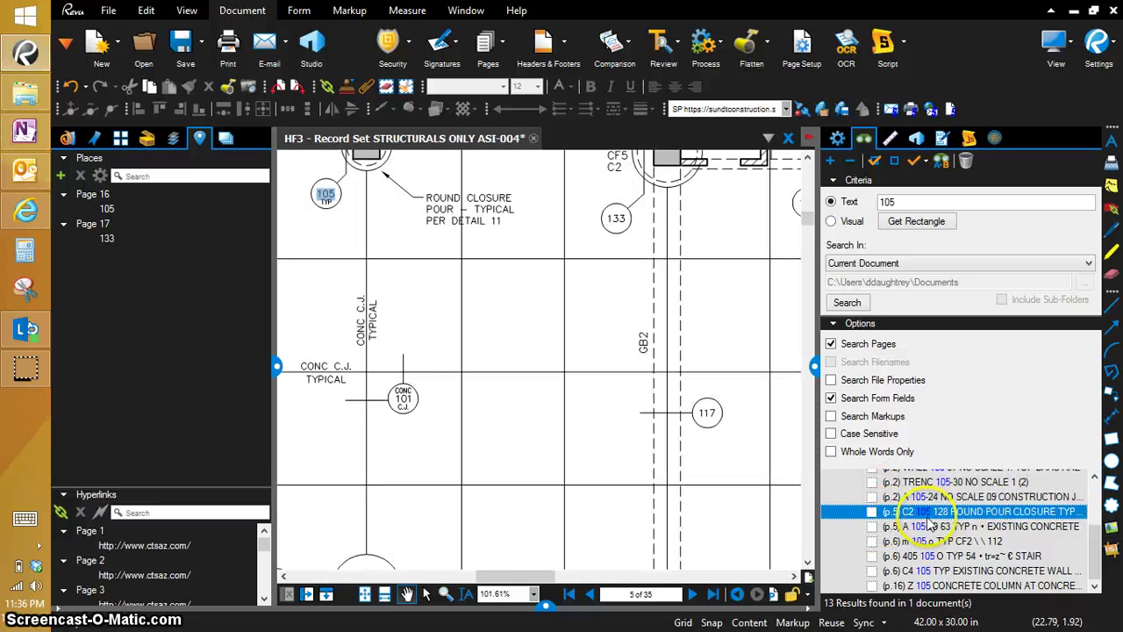
click(875, 527)
key(Down)
key(Down)
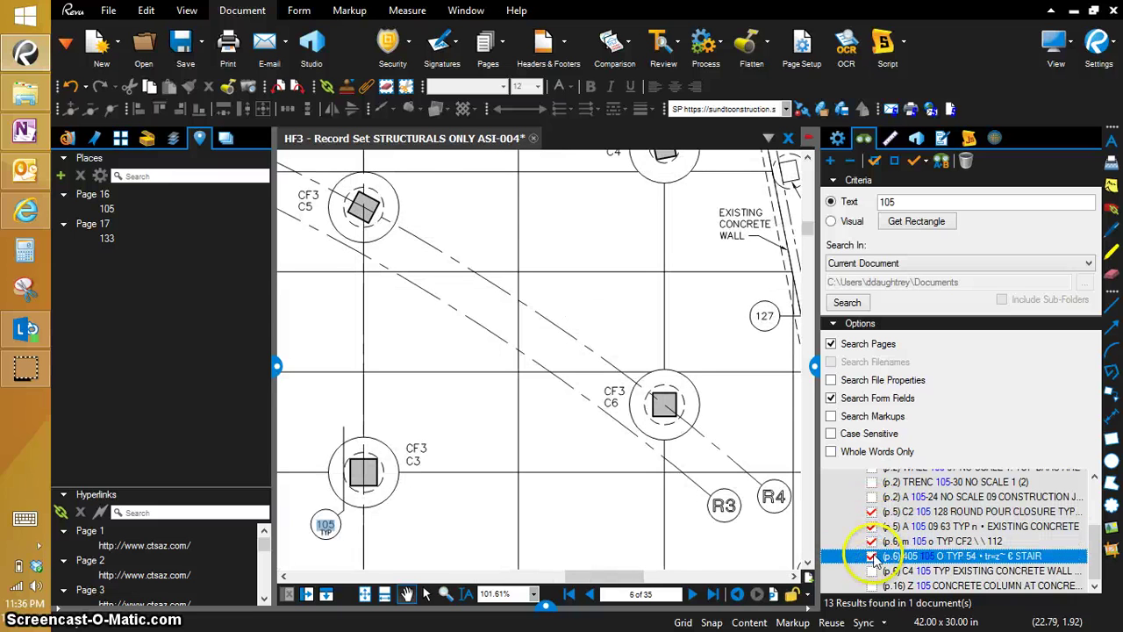
click(873, 572)
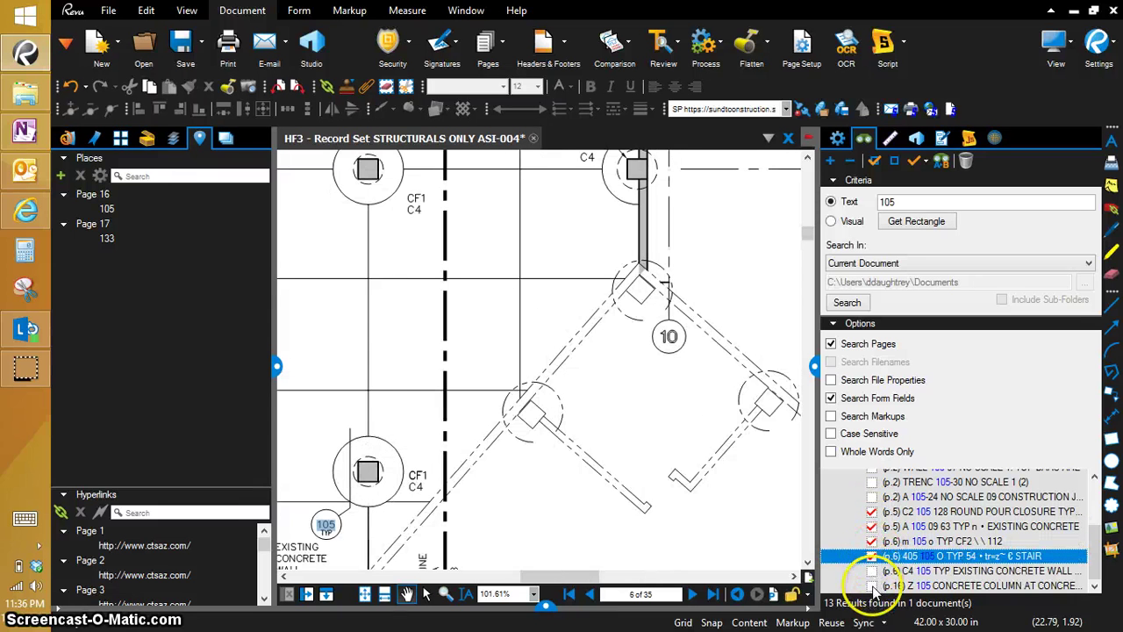
click(878, 586)
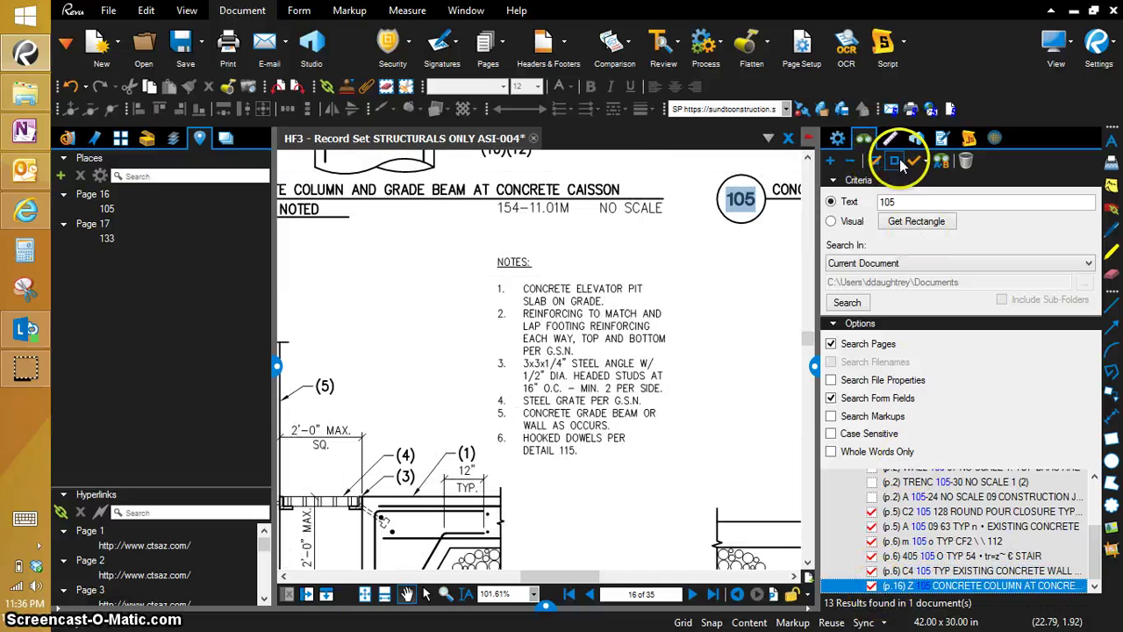
- Hyperlink the checked search results so they jump to the place named 105
click(927, 164)
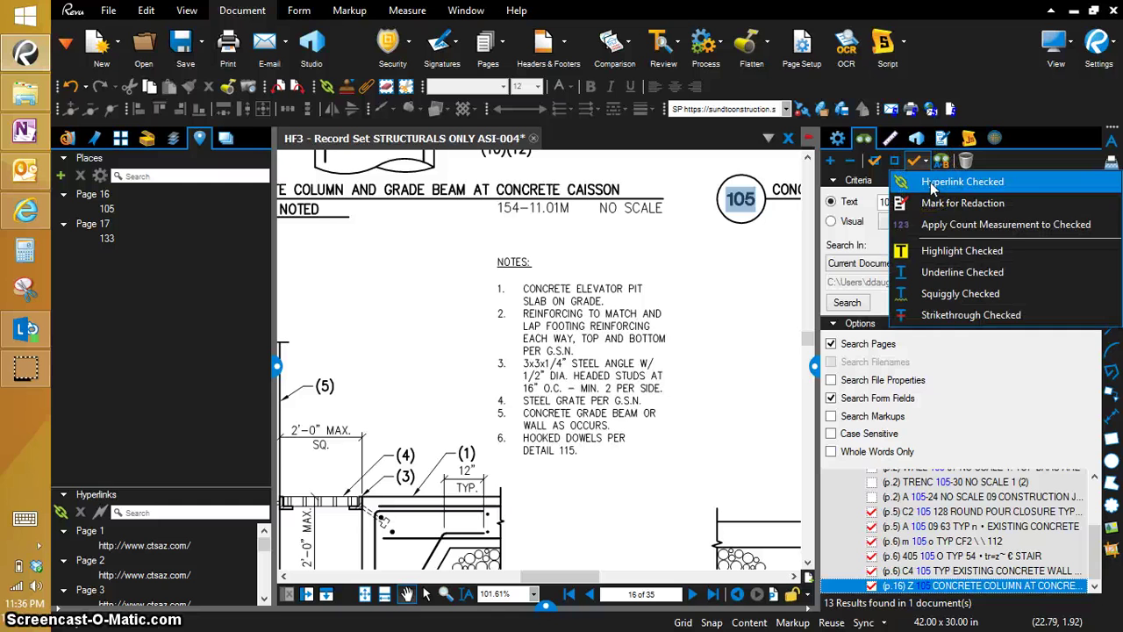
click(932, 184)
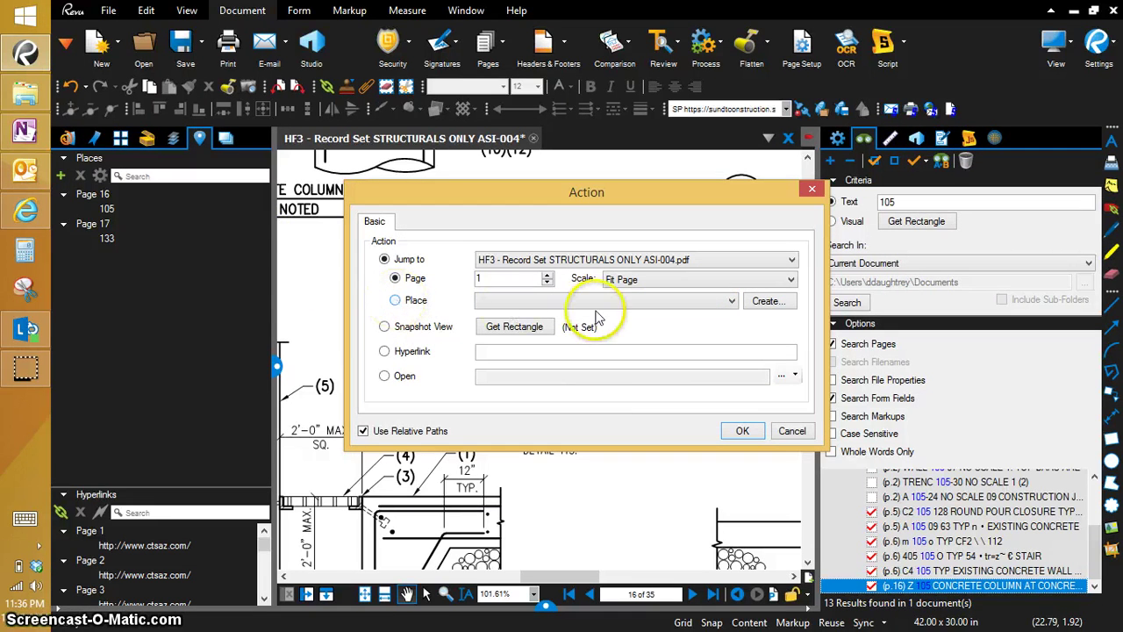
click(553, 301)
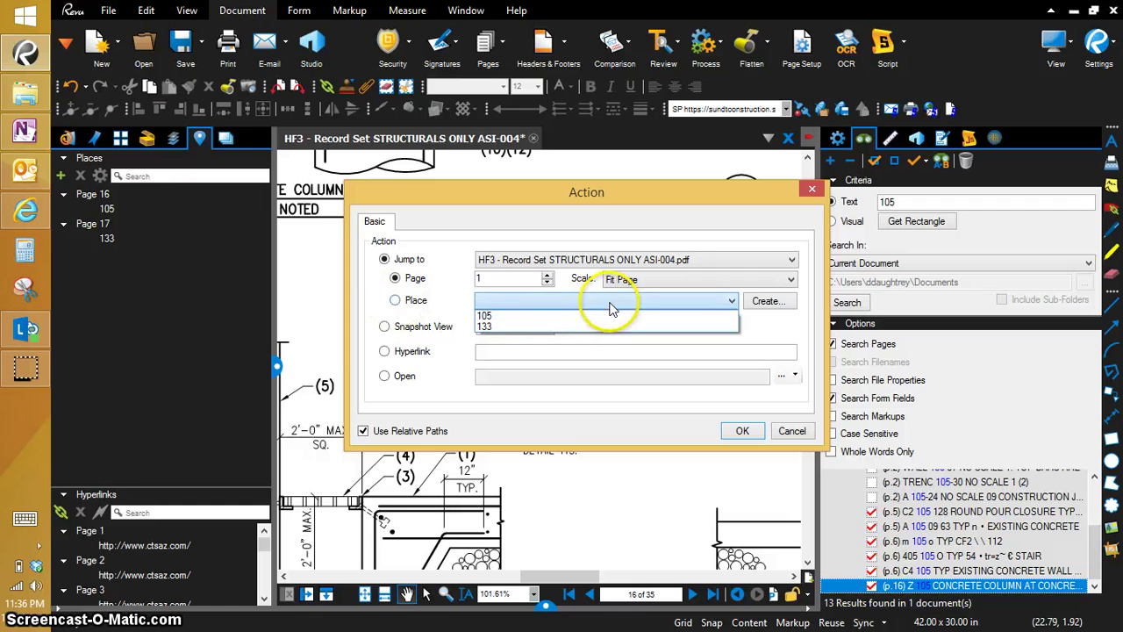
click(521, 316)
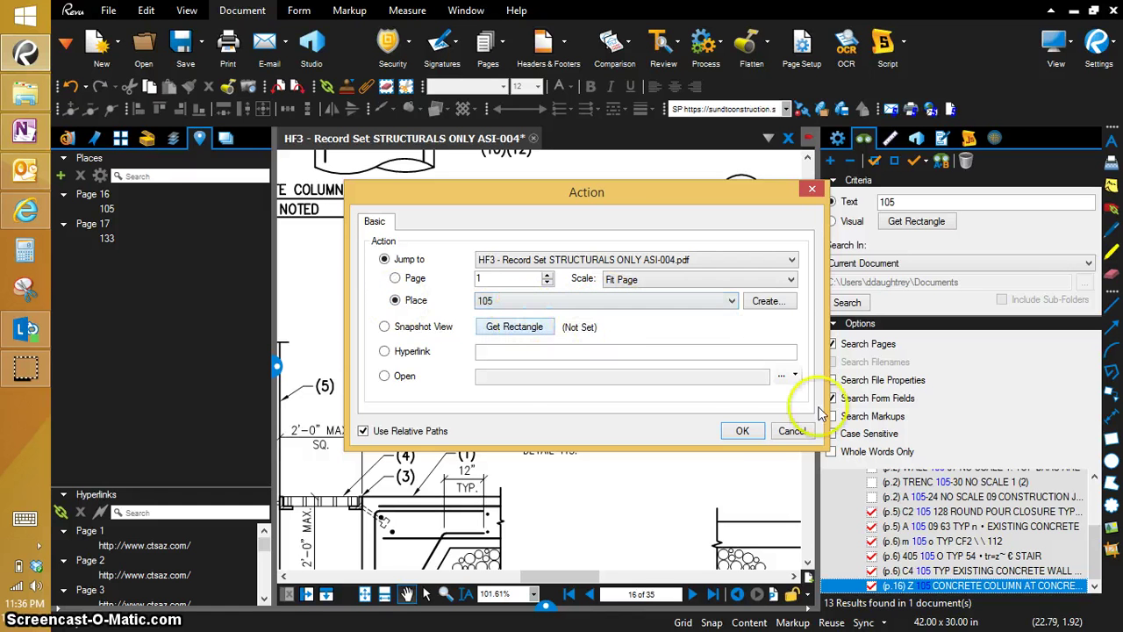
click(737, 432)
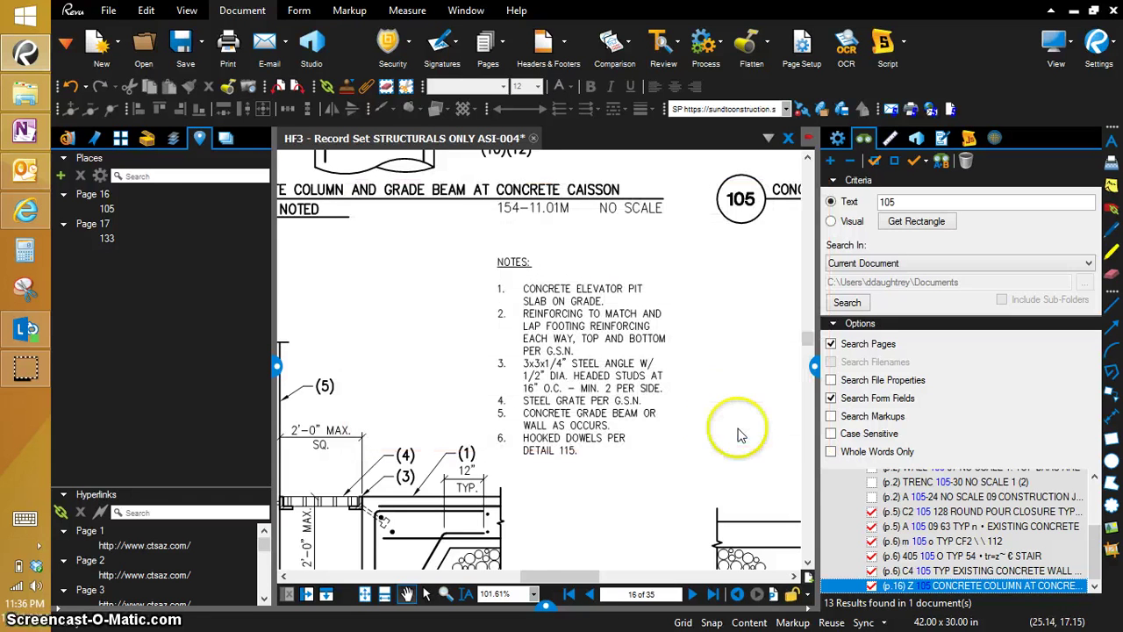
- Open sheet S201A-Partial Garage Level Foundation Plan, follow the hyperlink on a 105 callout, and show the list of places again
click(95, 138)
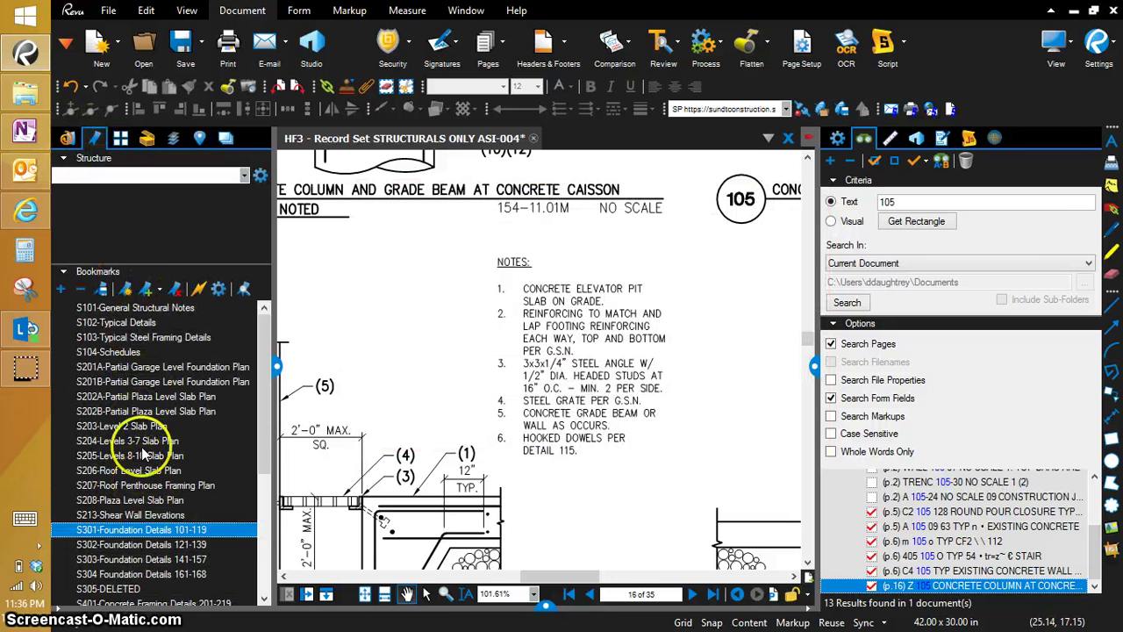
click(148, 367)
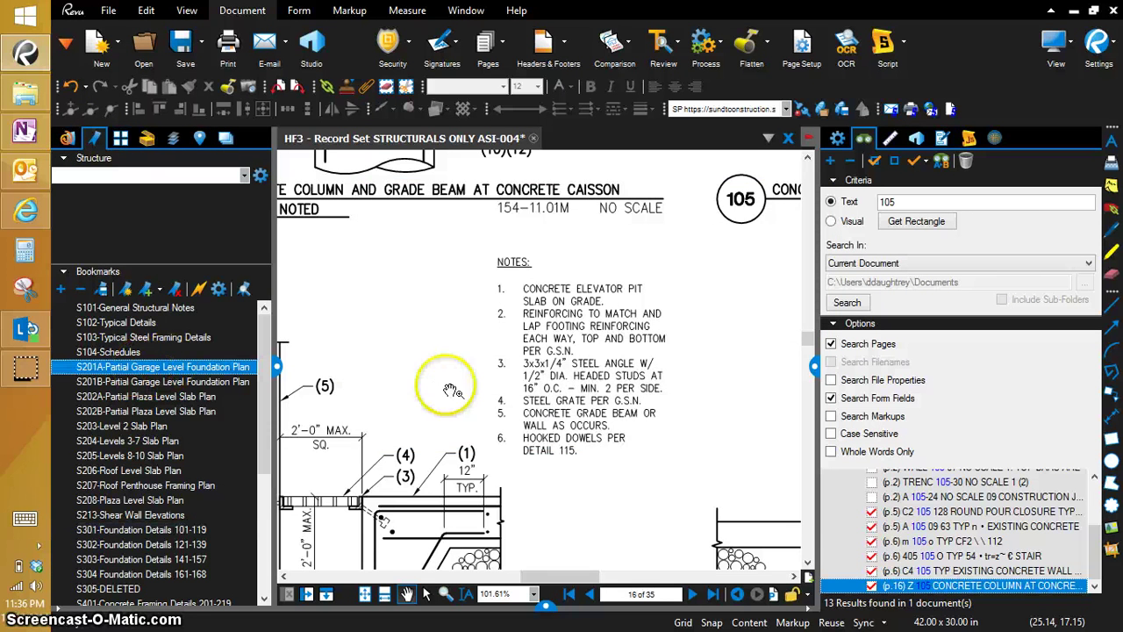
scroll(495, 373, up, 6)
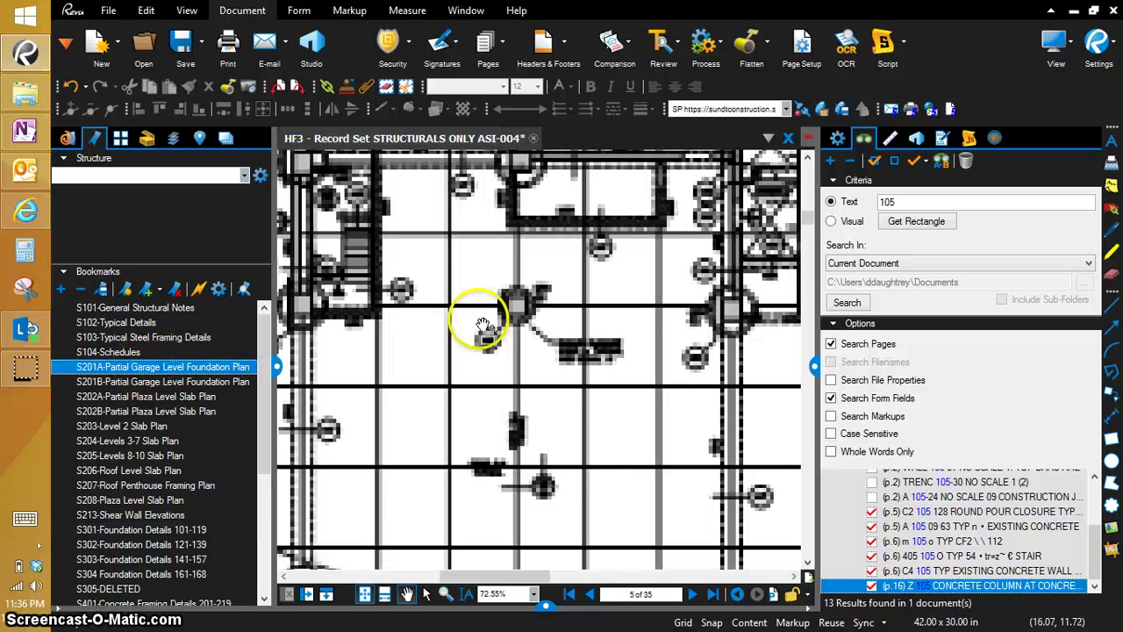
scroll(487, 342, up, 3)
click(491, 346)
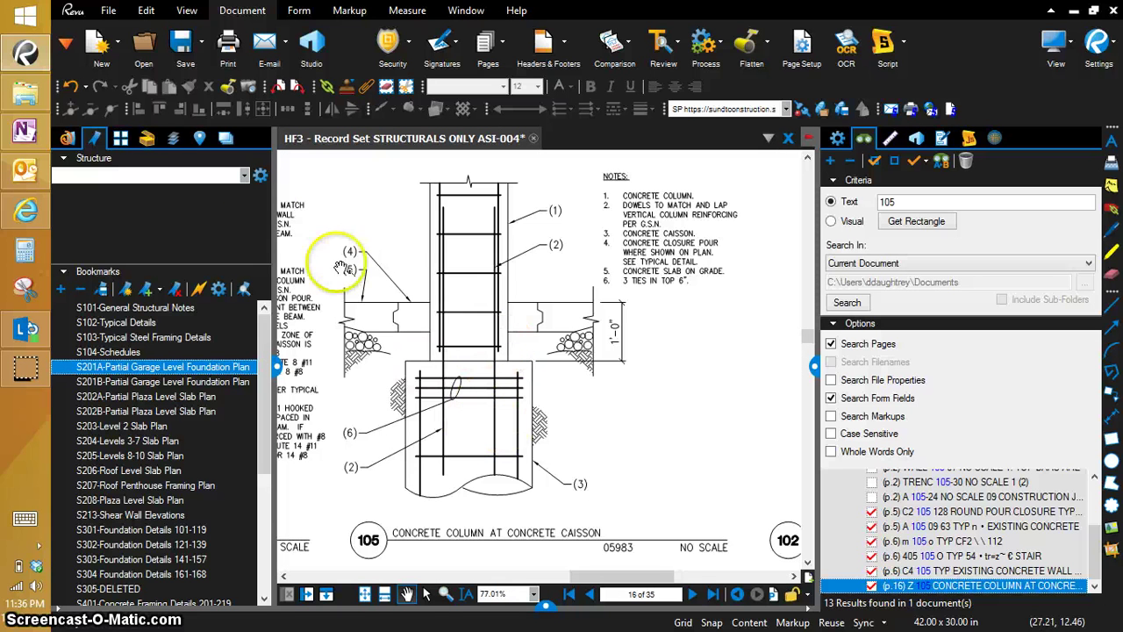
click(198, 138)
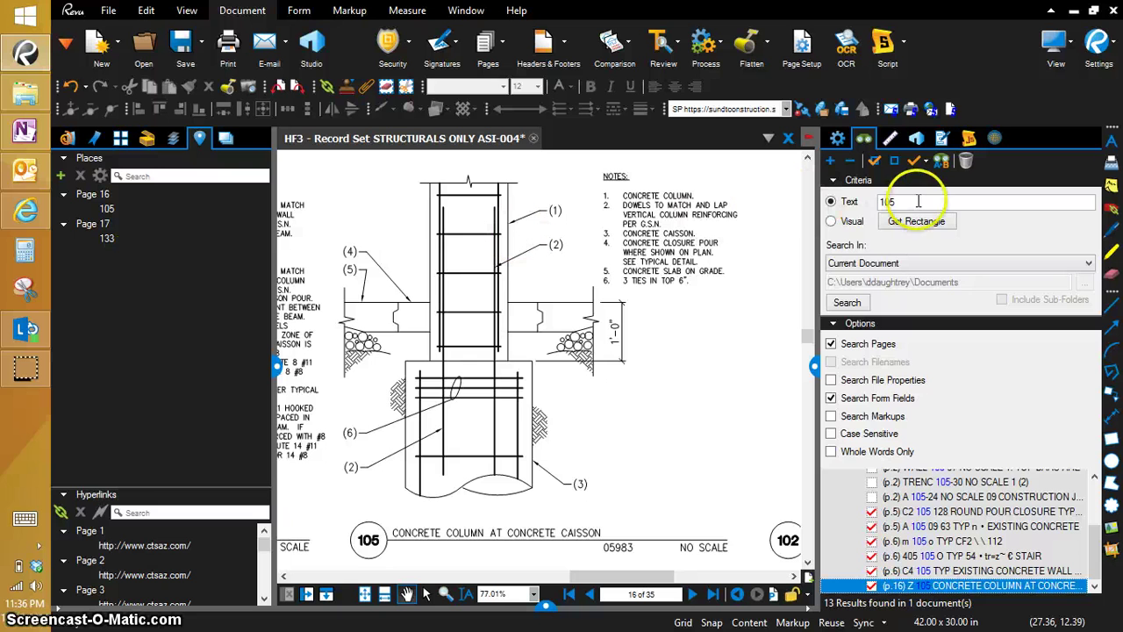
double_click(876, 202)
text(1334)
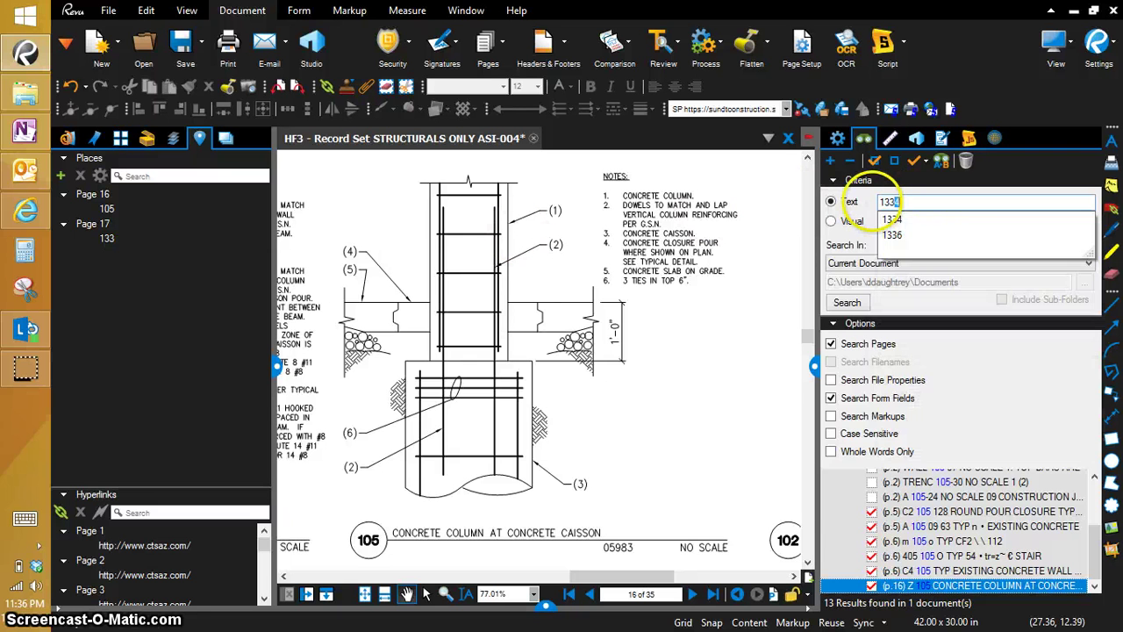
key(Return)
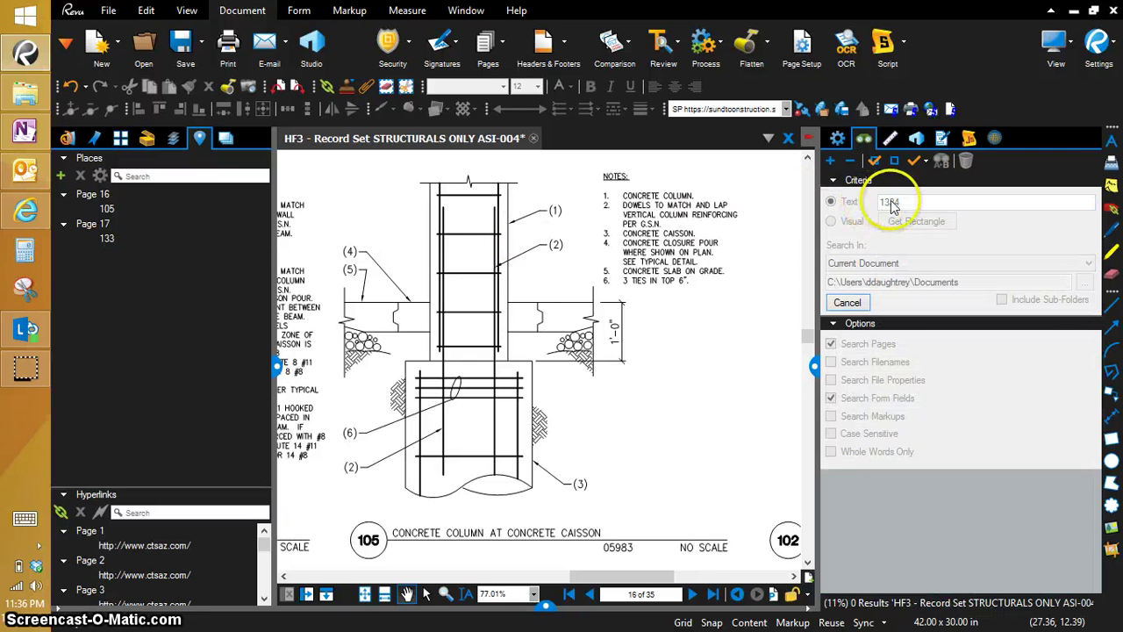
click(844, 301)
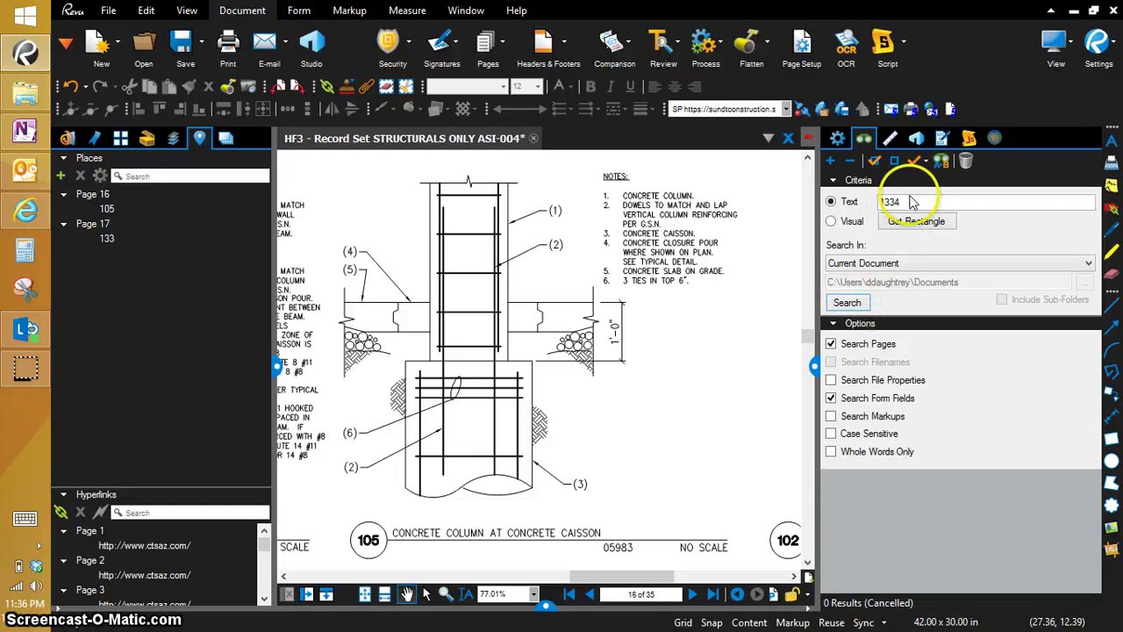
- Search the current document for the text 133 and view the first page 5 match, beginning with 109A
key(BackSpace)
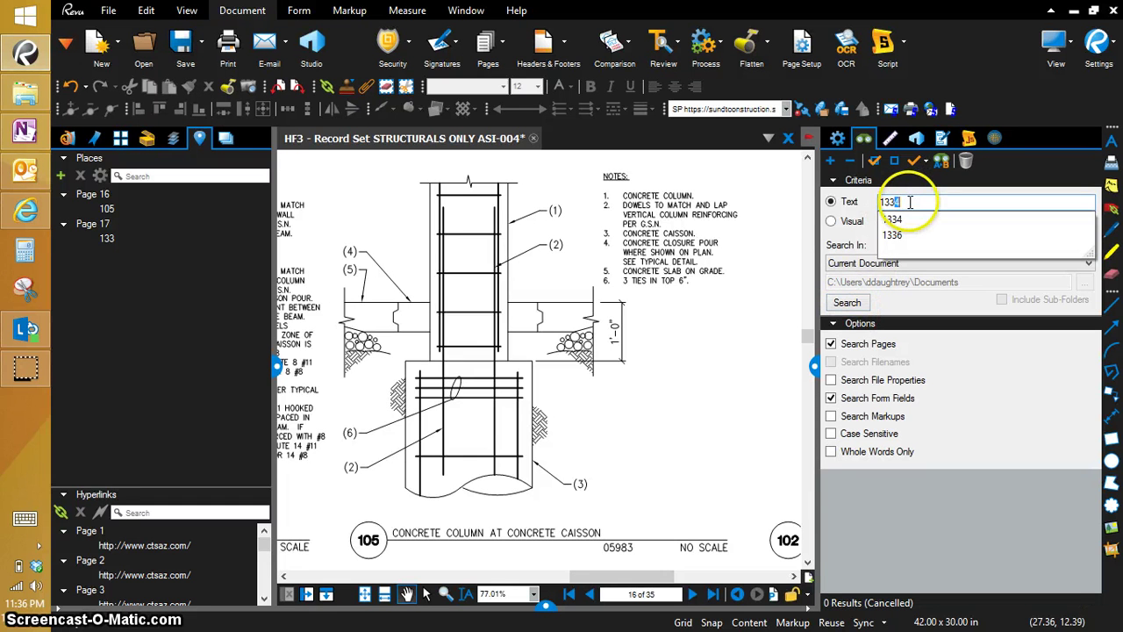
key(Return)
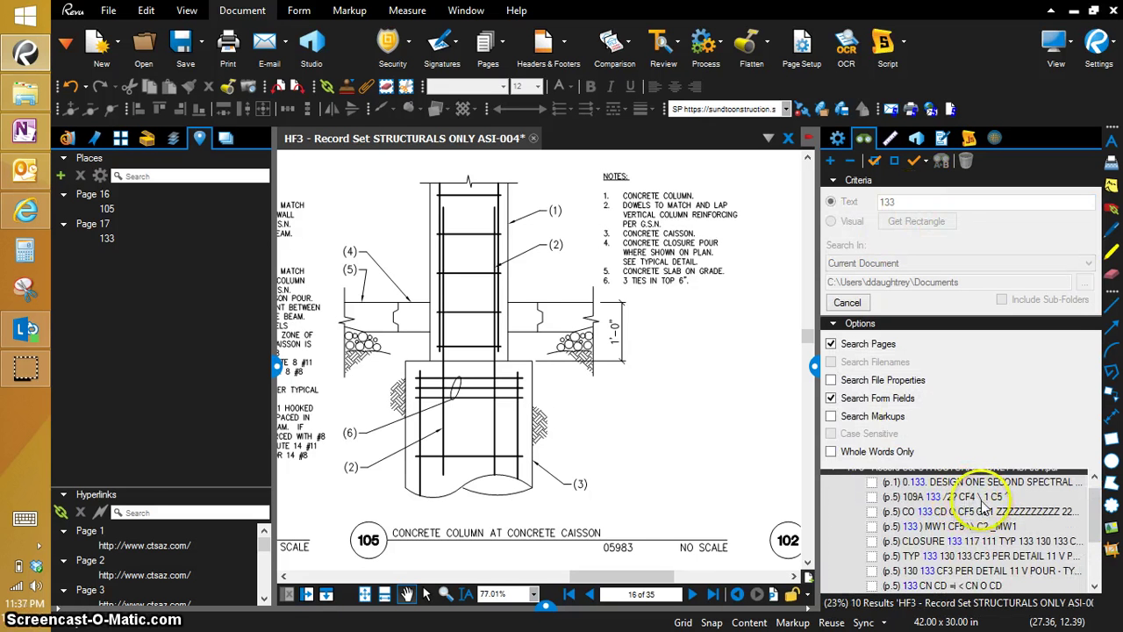
click(979, 498)
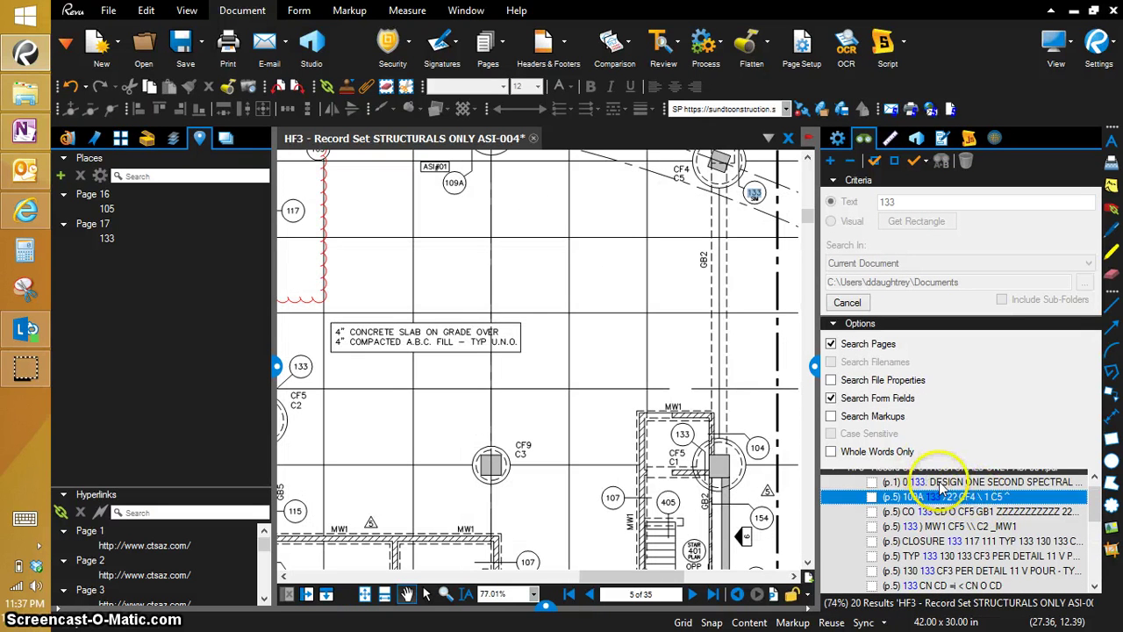
- Preview the page 1 match for 133 and start marking the individual page 5 matches as checked, beginning with 109A
click(941, 483)
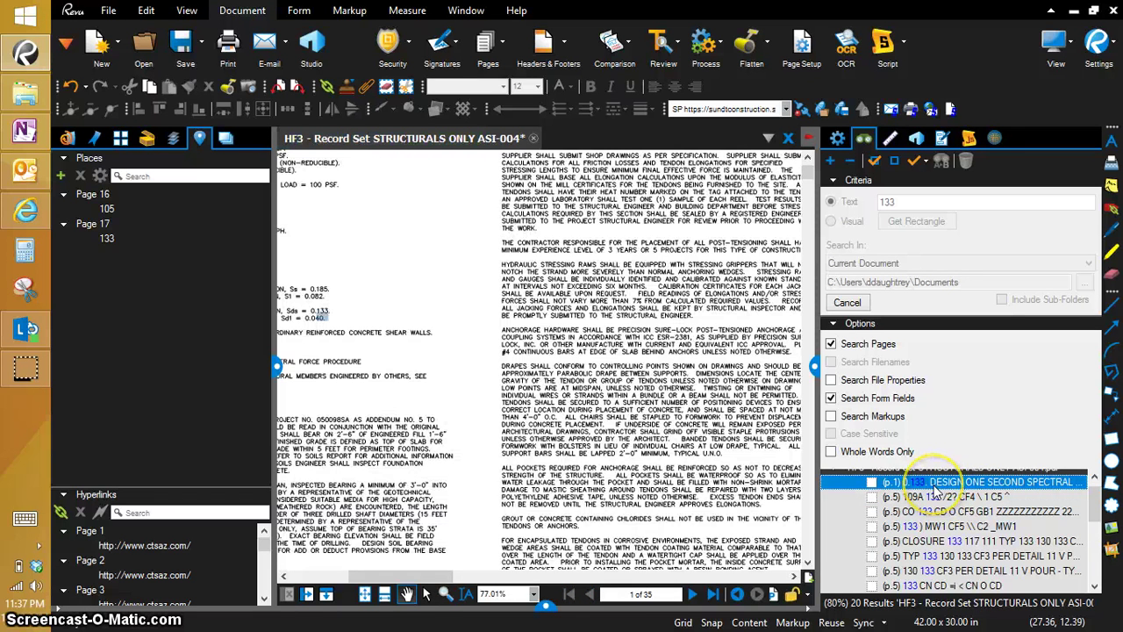
click(938, 499)
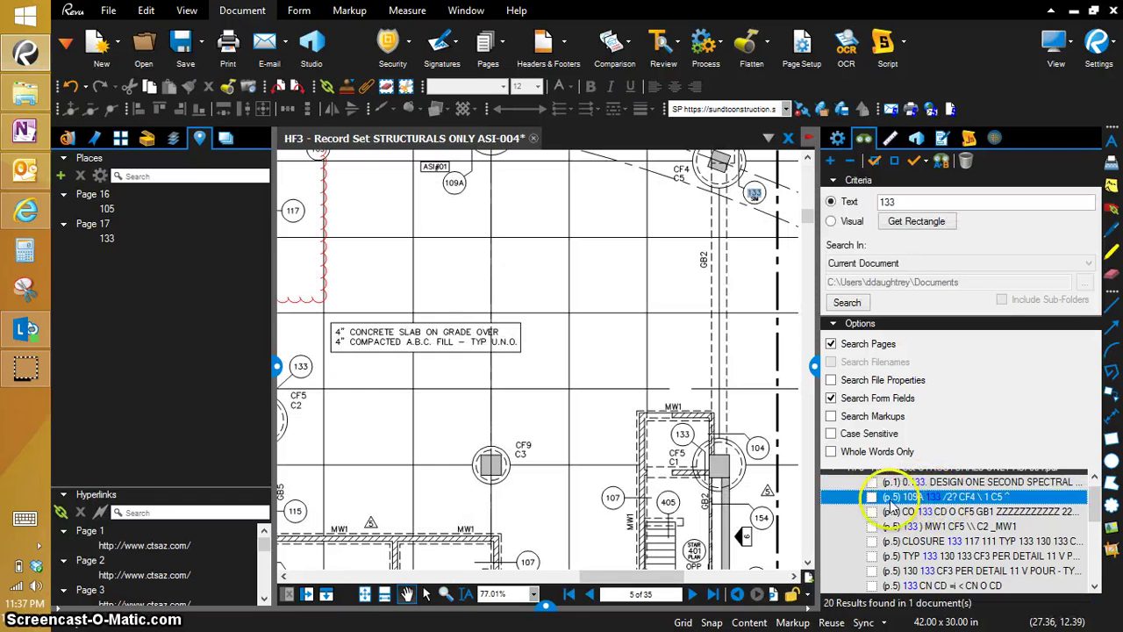
click(871, 498)
click(871, 514)
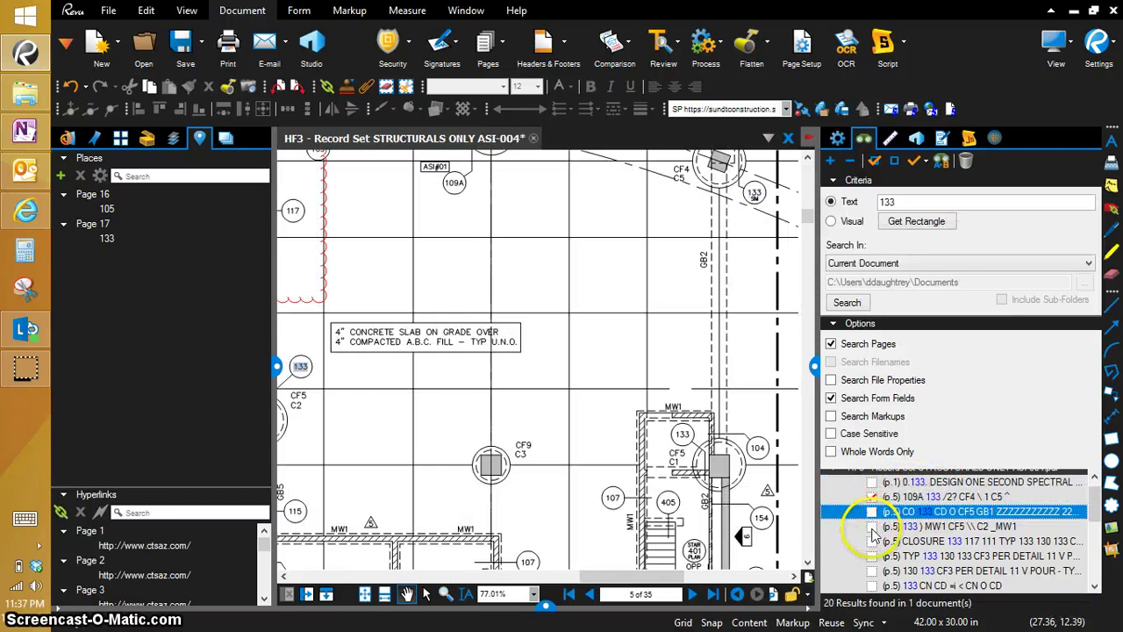
click(873, 527)
click(875, 541)
- Mark all the 133 search matches as checked except the page 1 match containing DESIGN ONE SECOND SPECTRAL
scroll(878, 536, down, 4)
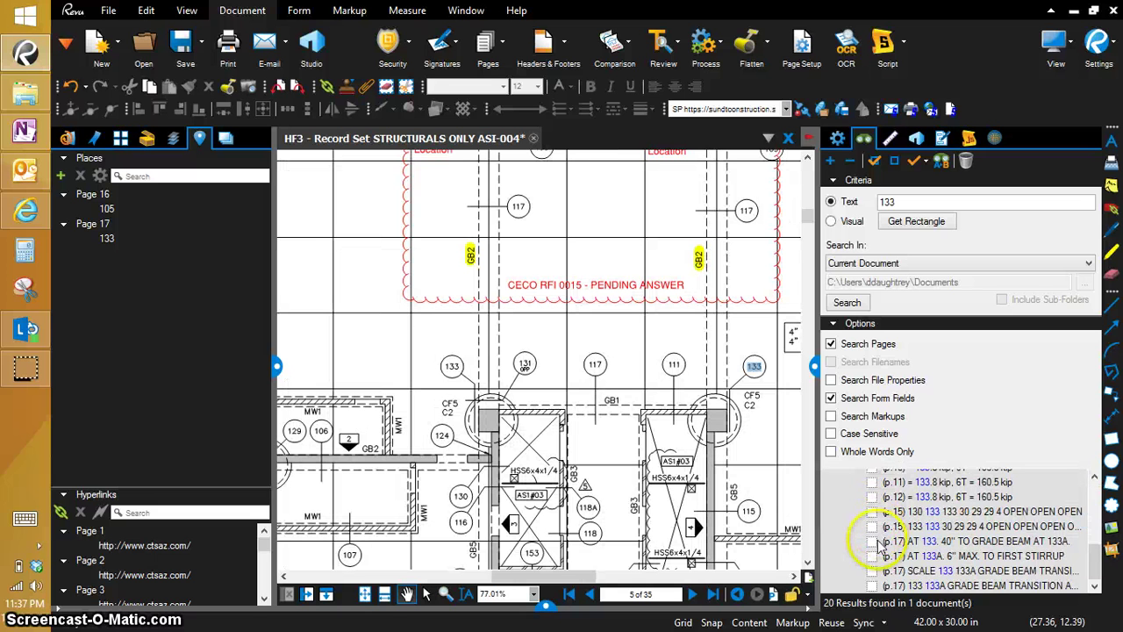
scroll(877, 537, up, 5)
scroll(878, 536, down, 5)
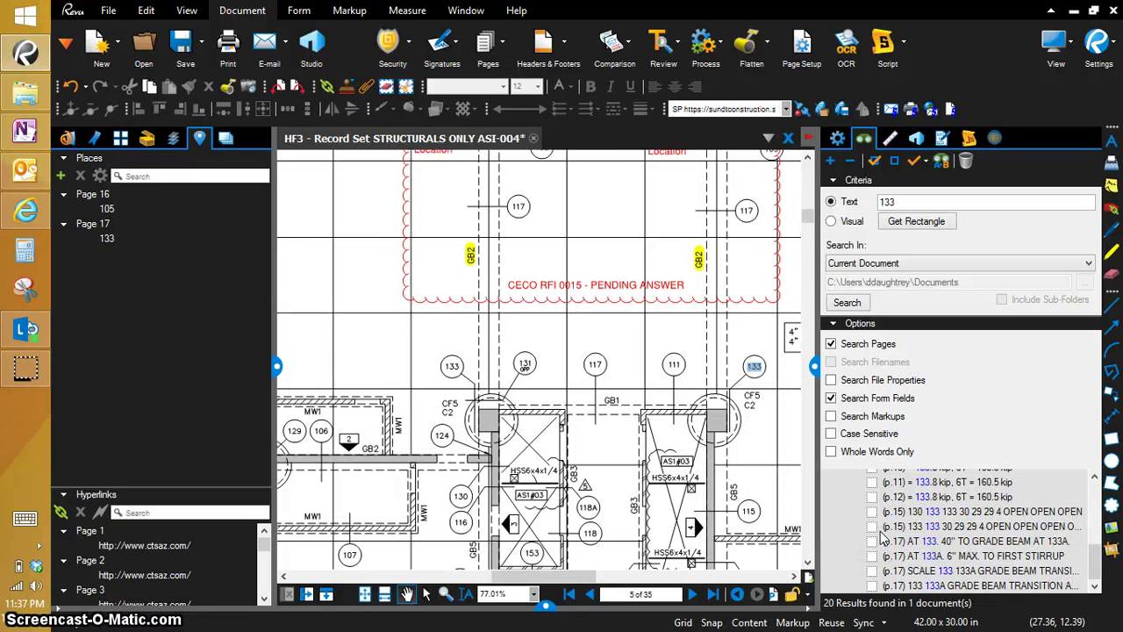
scroll(882, 538, up, 5)
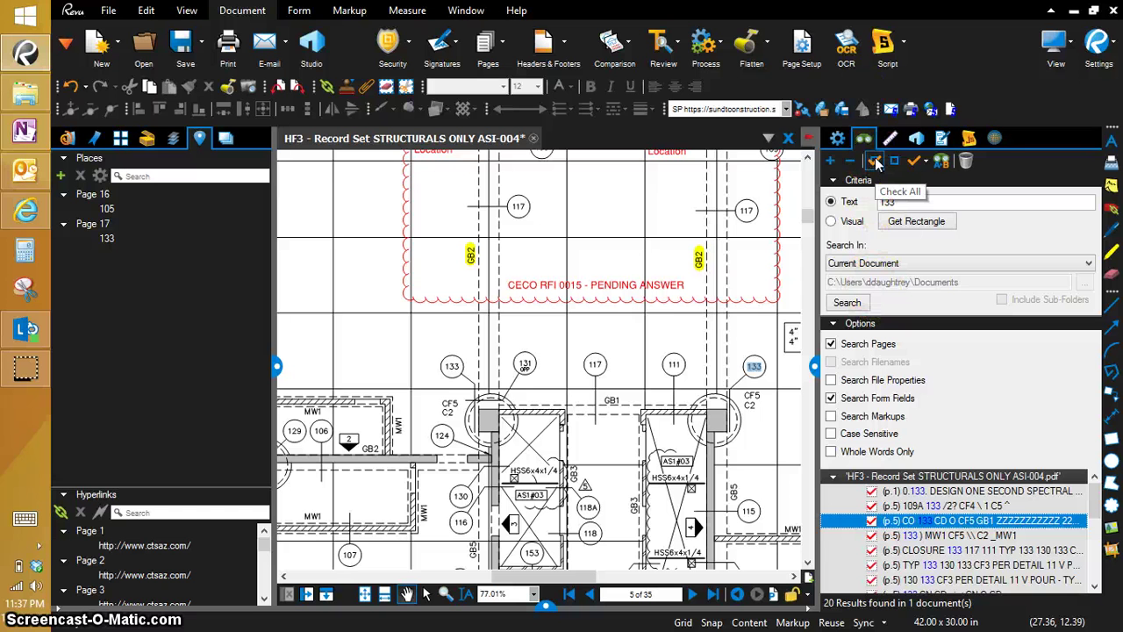
click(874, 492)
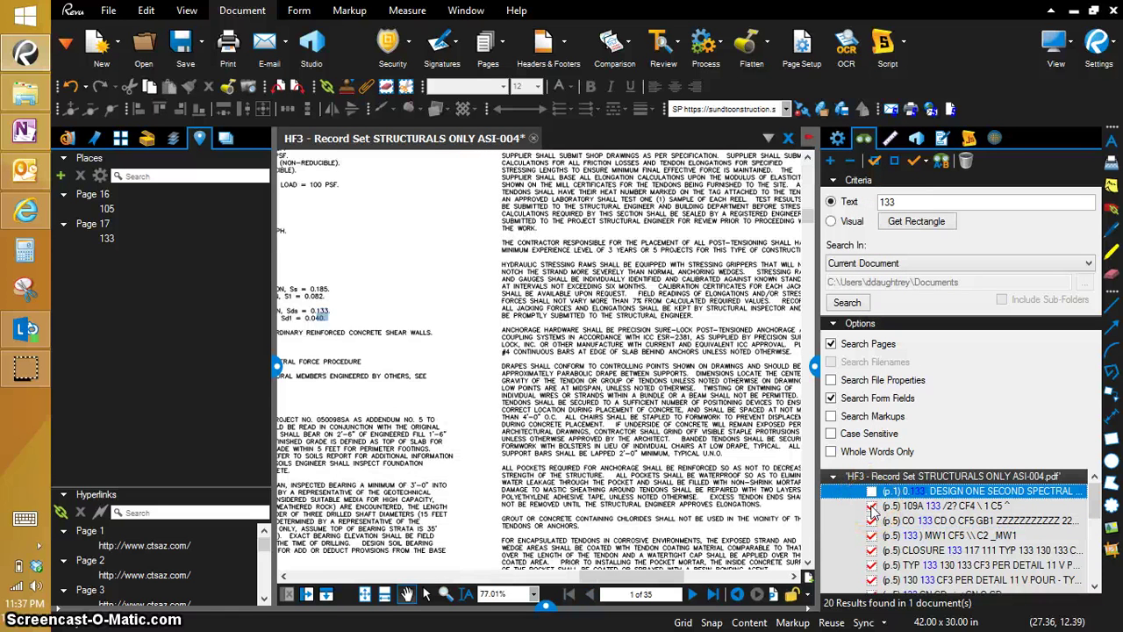
click(874, 506)
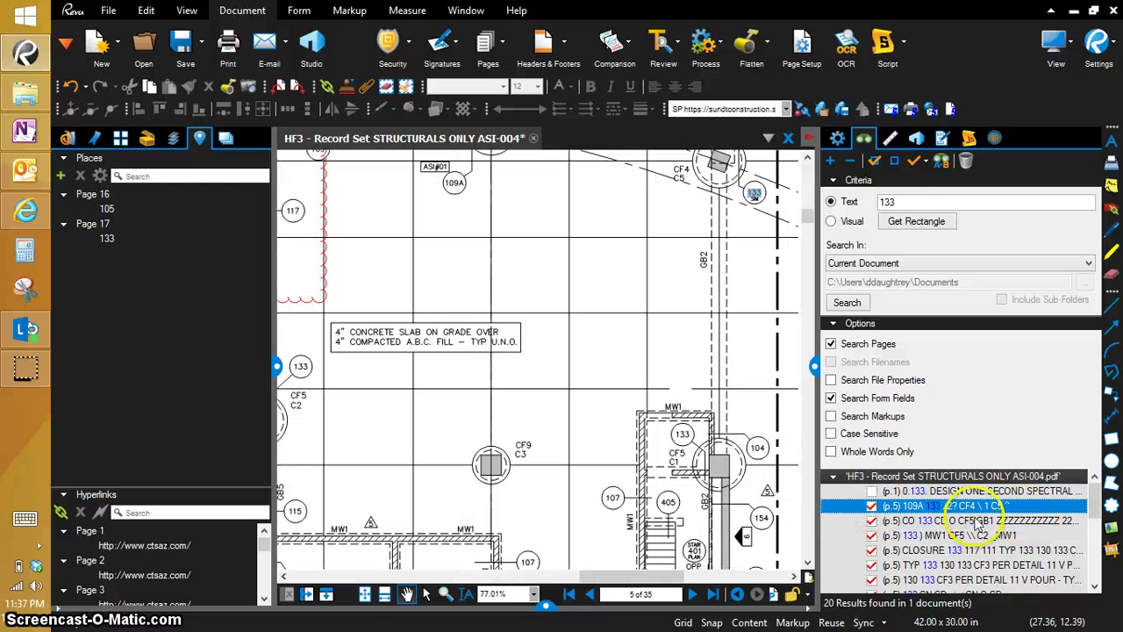
- Hyperlink the checked search results so they jump to the place named 133
scroll(974, 535, down, 3)
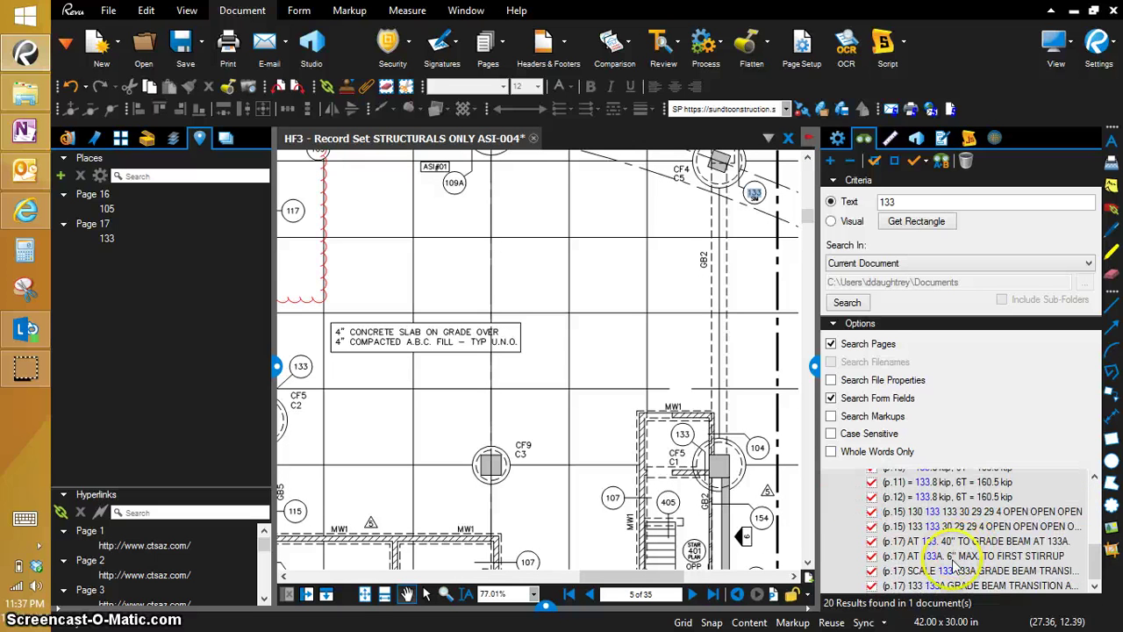
scroll(958, 558, up, 5)
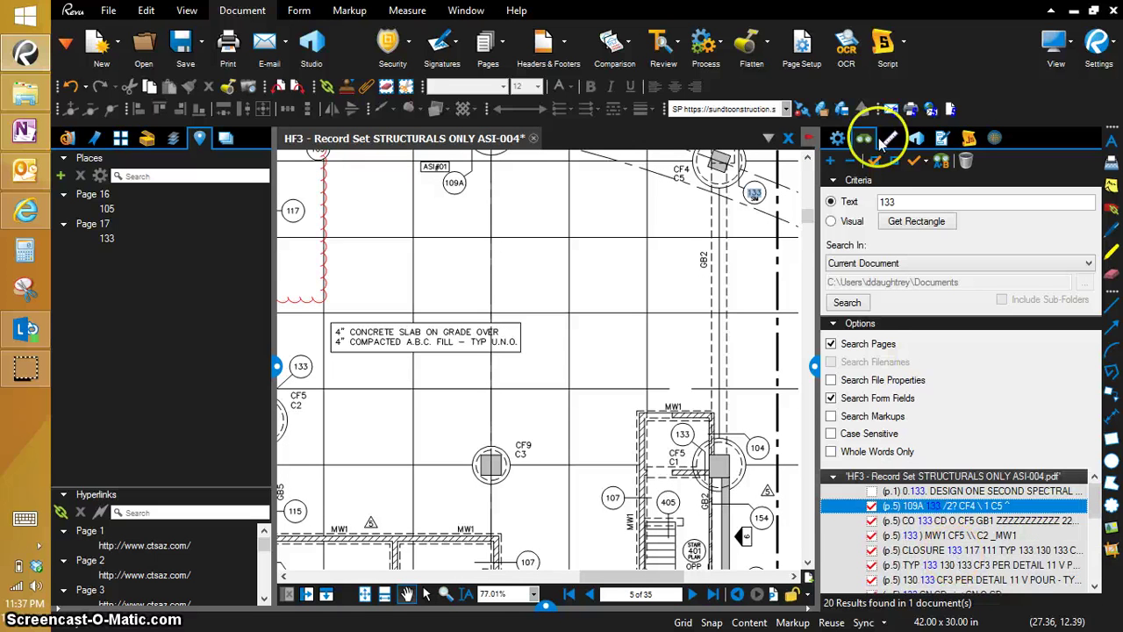
click(926, 163)
click(935, 180)
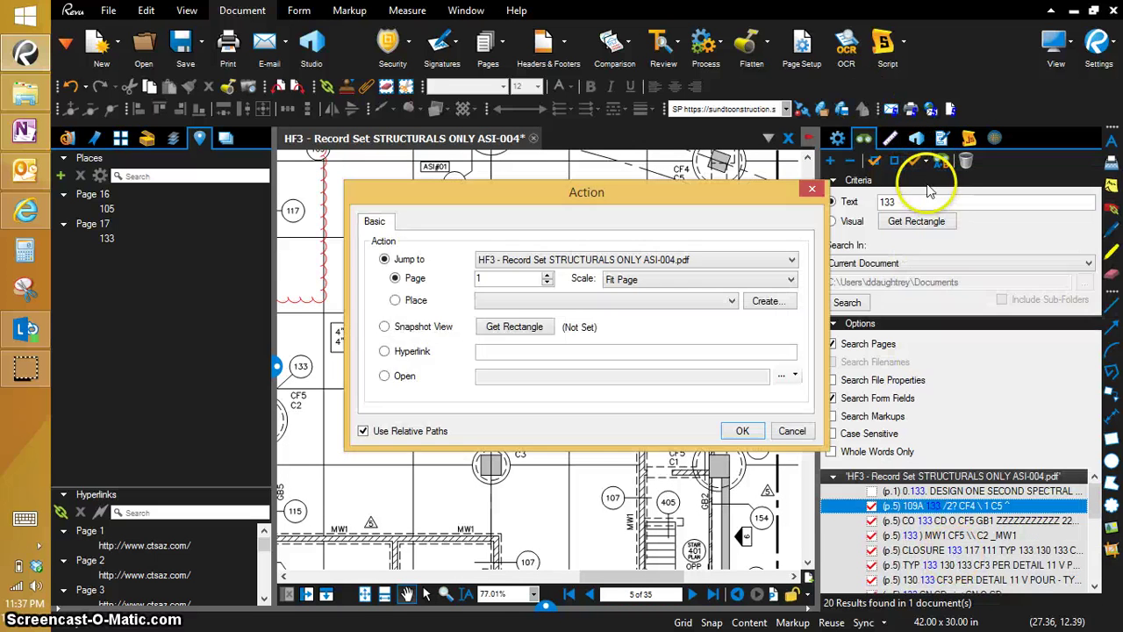
click(570, 300)
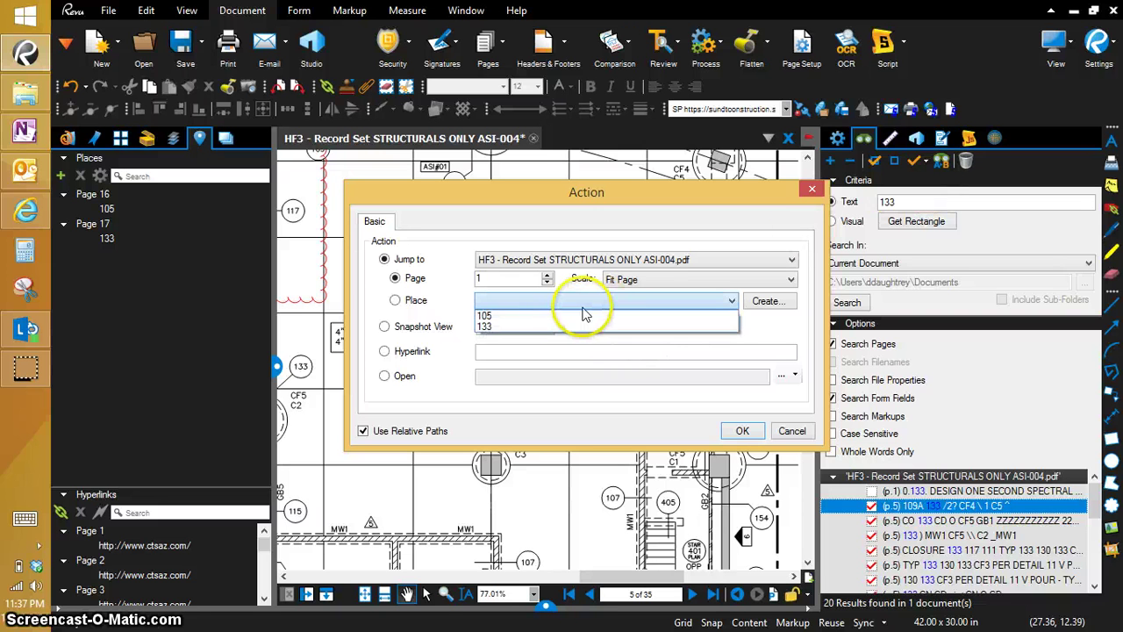
click(547, 327)
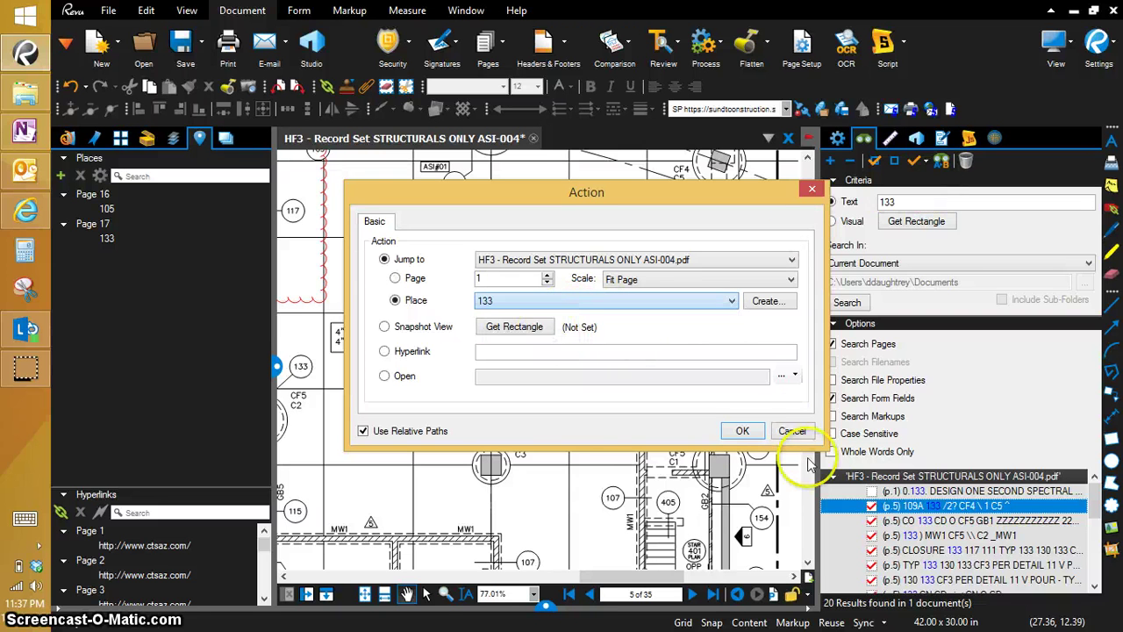
click(741, 430)
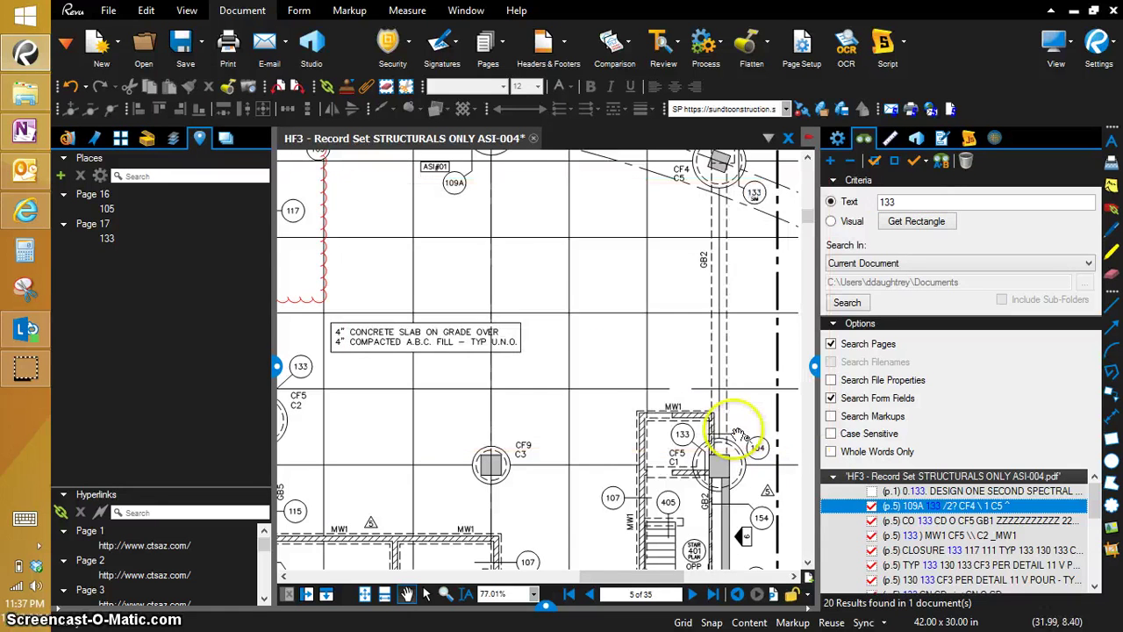
- Locate the 133 callout below the CF5 C2 column on page 5 and follow its hyperlink
click(625, 421)
scroll(596, 413, up, 4)
scroll(453, 397, up, 5)
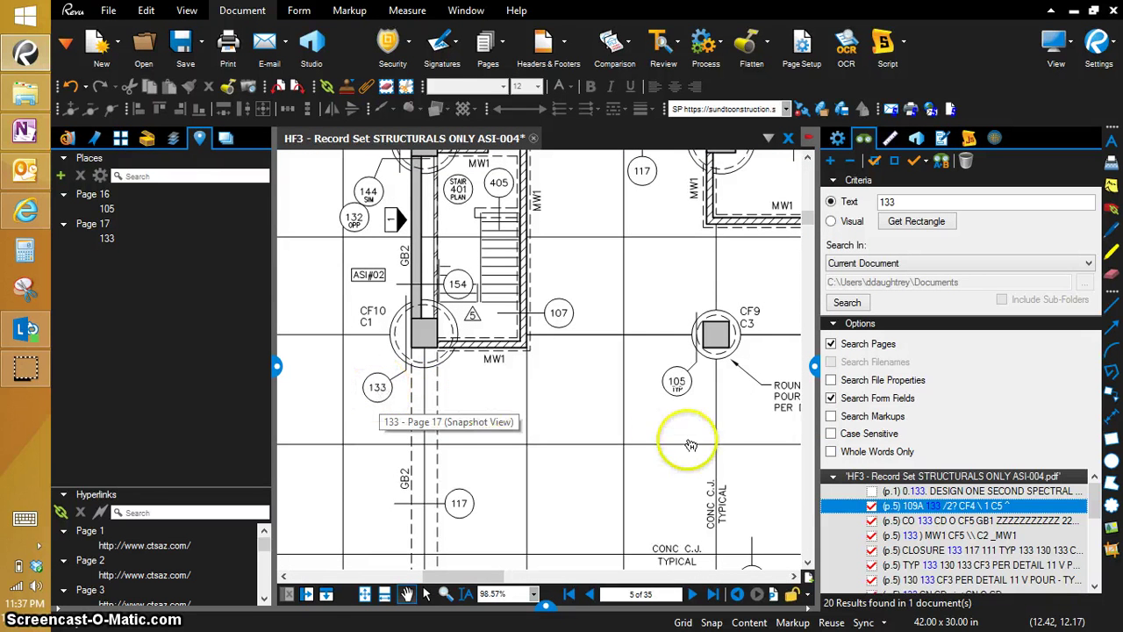
scroll(431, 427, right, 5)
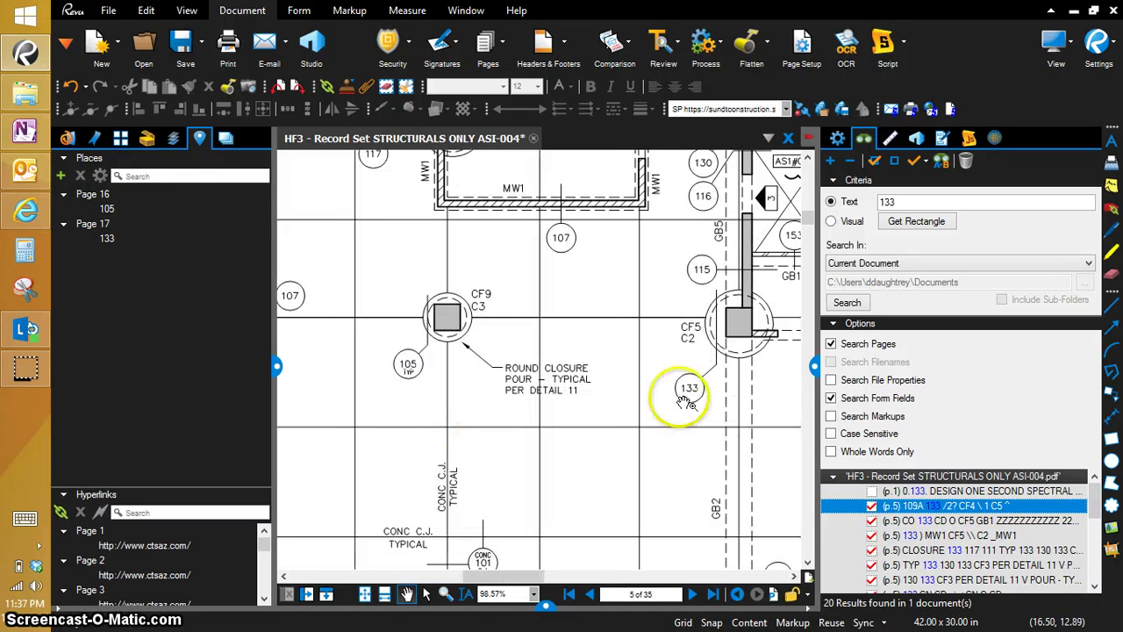
drag(647, 396, 690, 389)
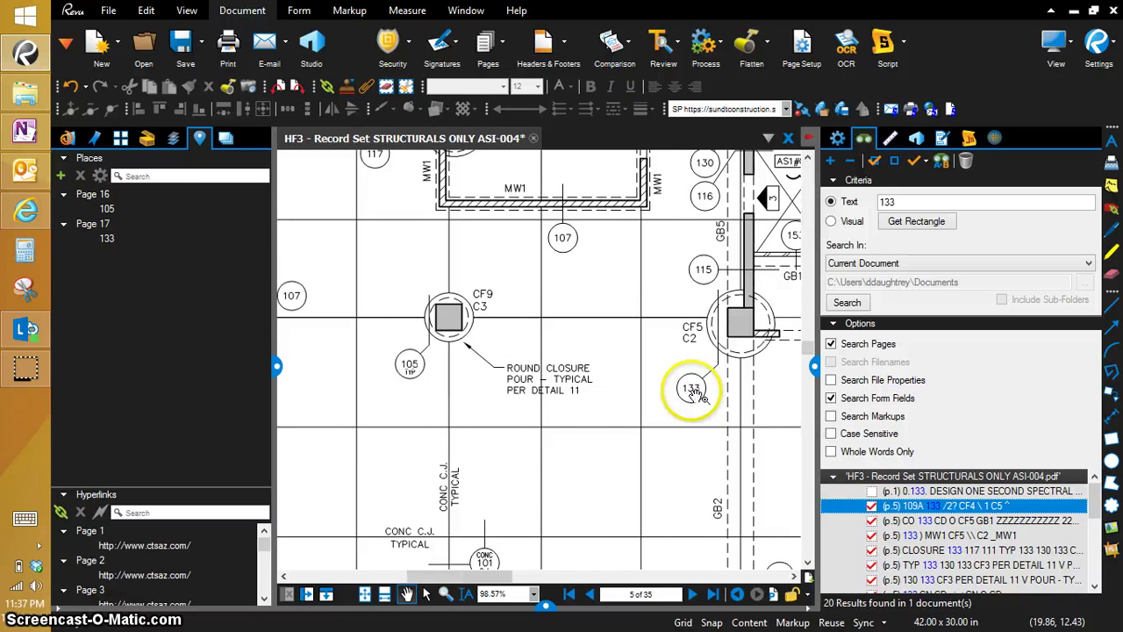
click(692, 391)
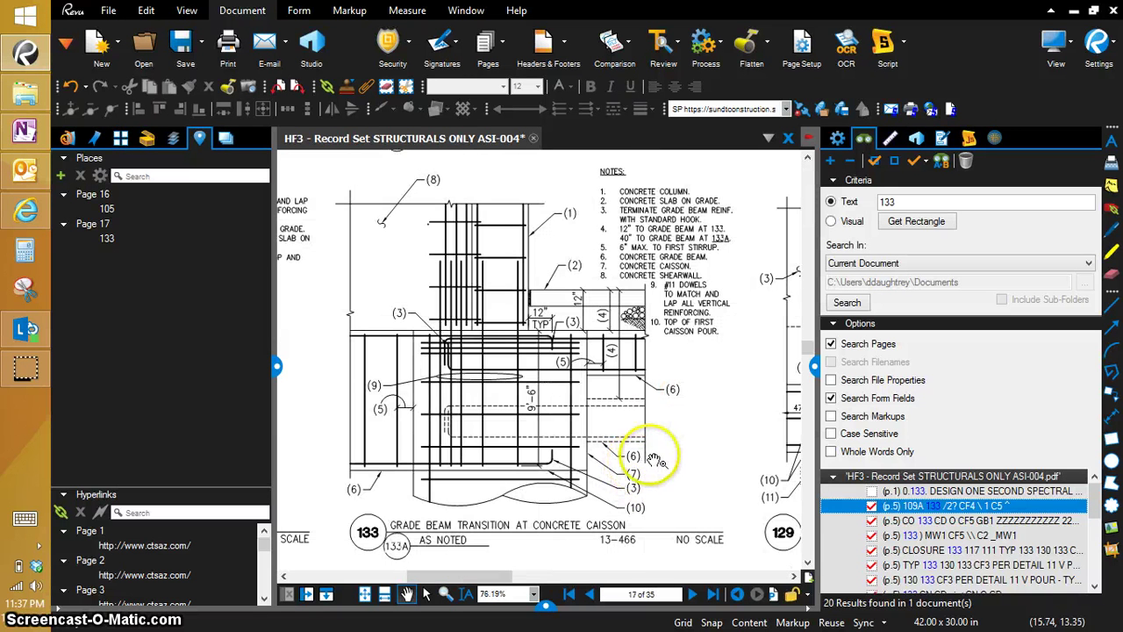
- Hide the search panel and view the surrounding details on page 17 at a smaller scale
scroll(664, 449, down, 3)
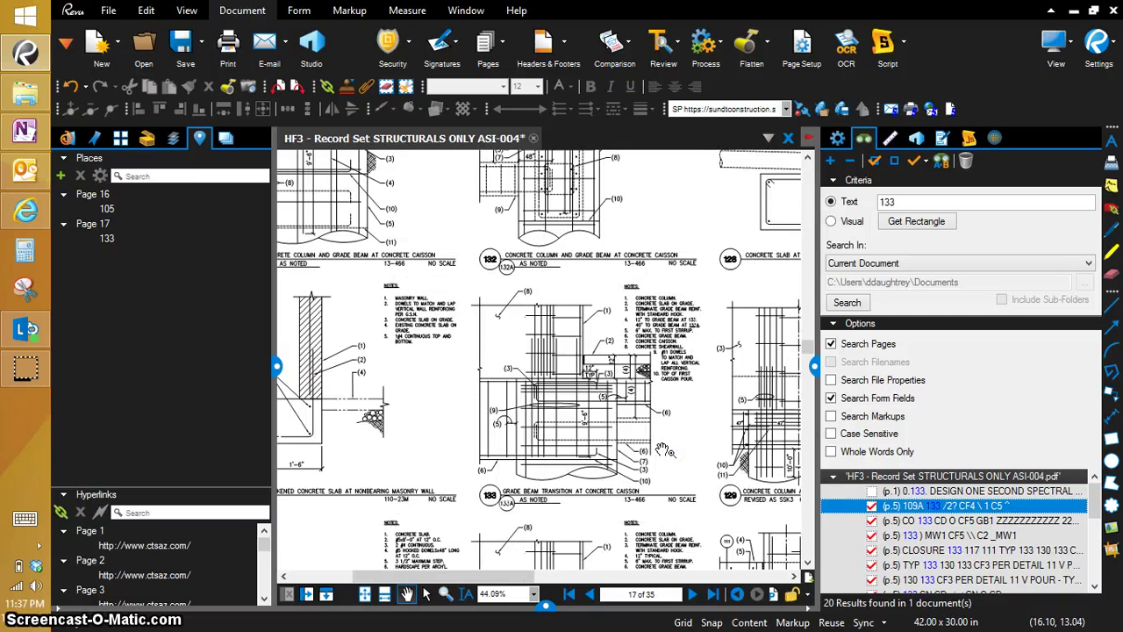
scroll(664, 449, down, 3)
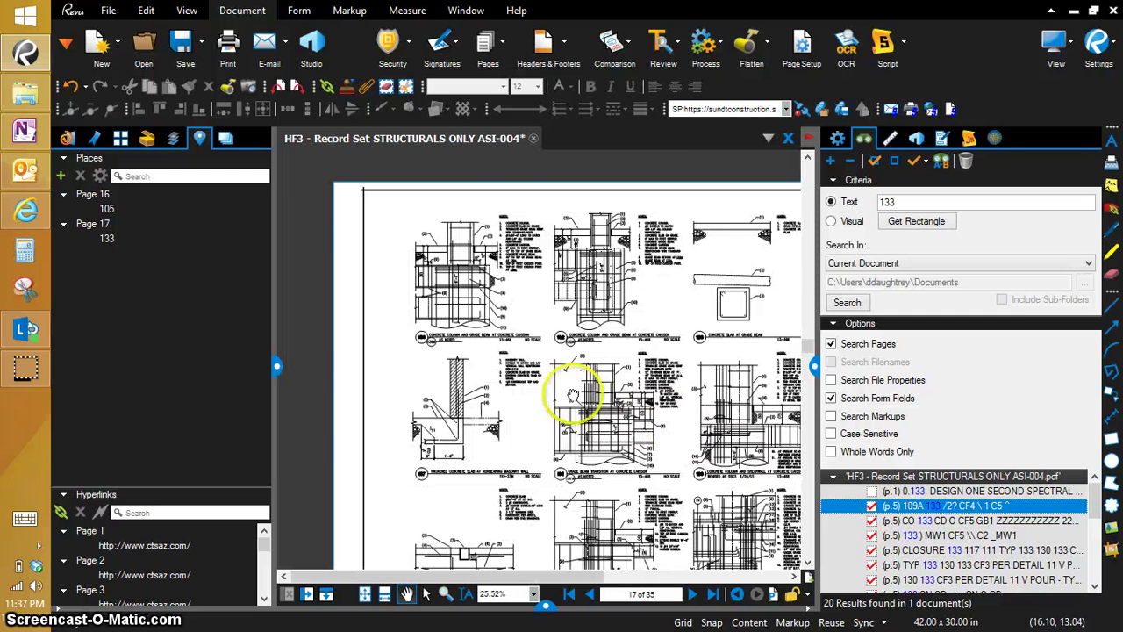
click(812, 365)
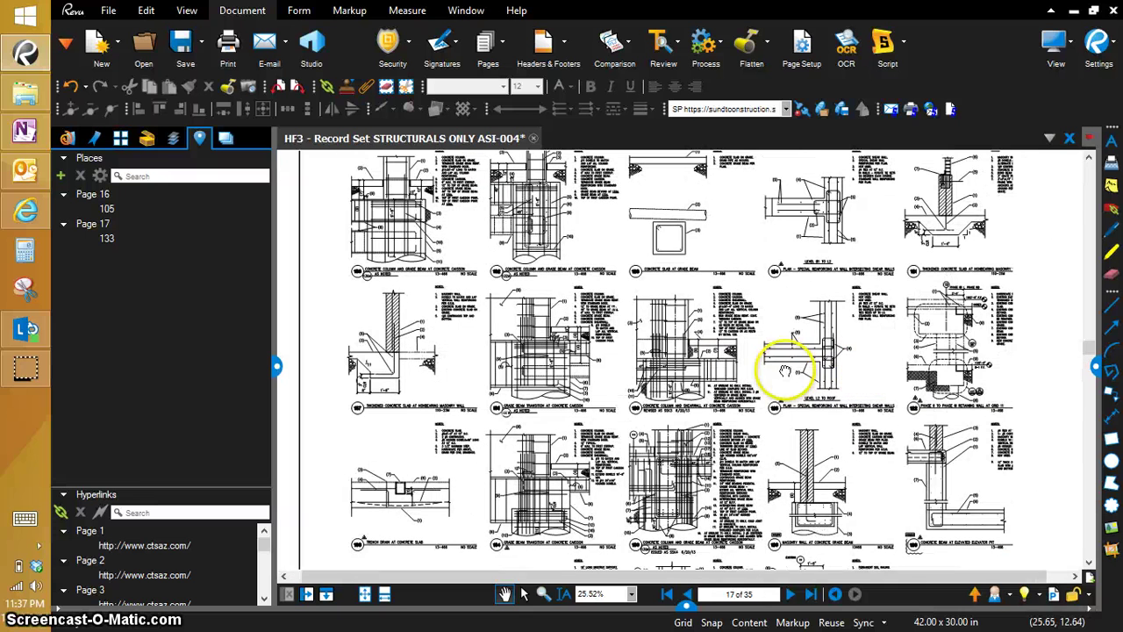
drag(785, 370, 766, 370)
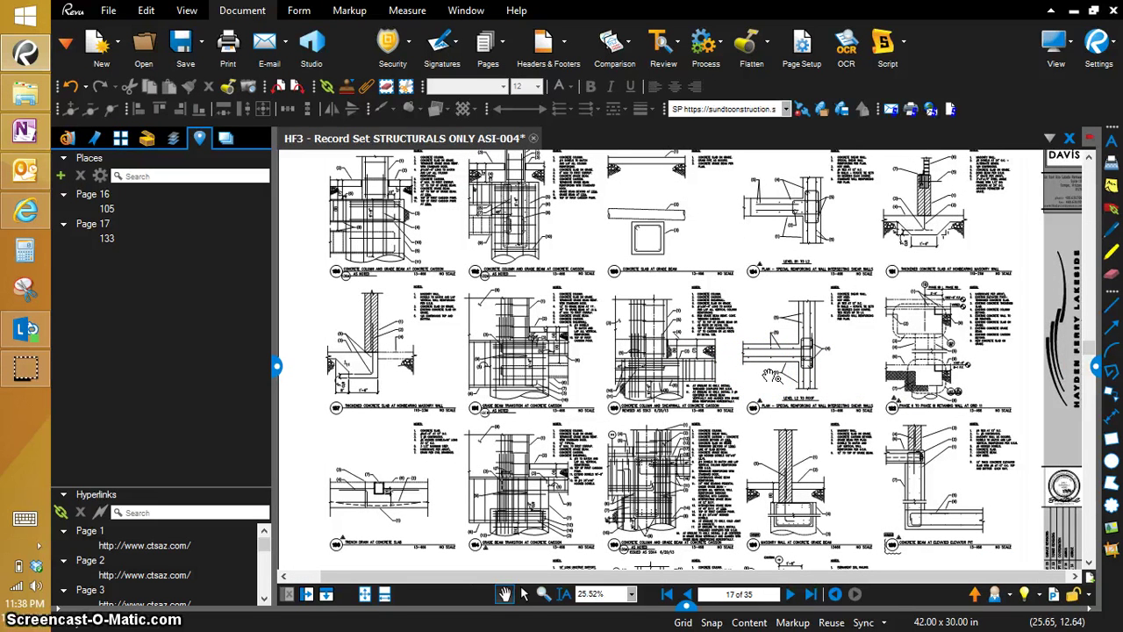
- Bring back the search panel to review the actions offered for checked results, and hide it again
click(1096, 367)
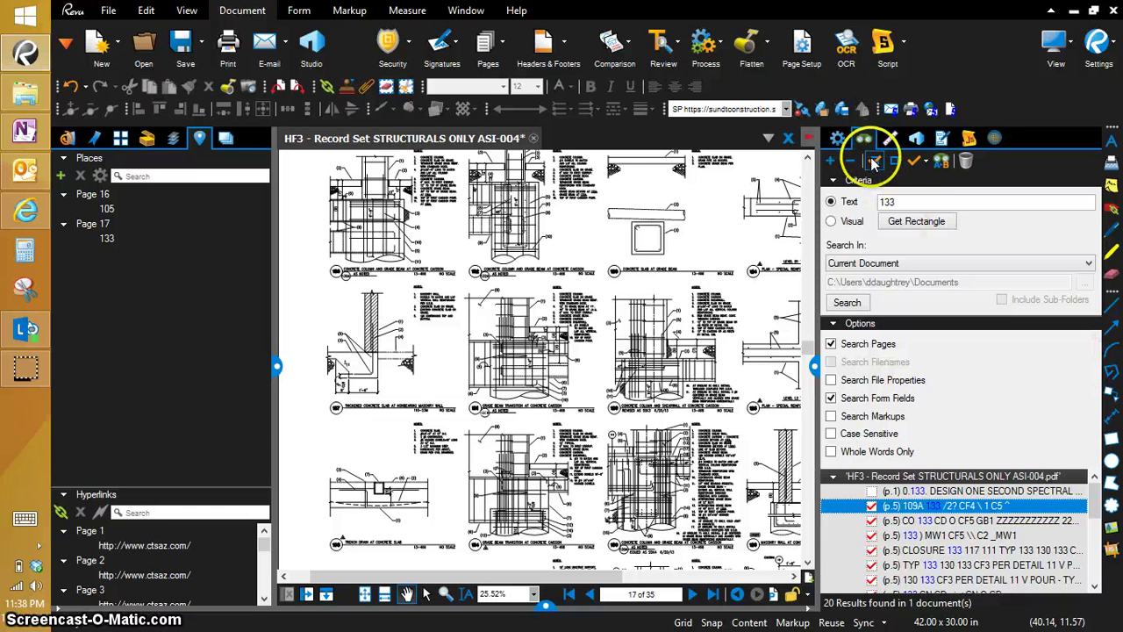
click(926, 161)
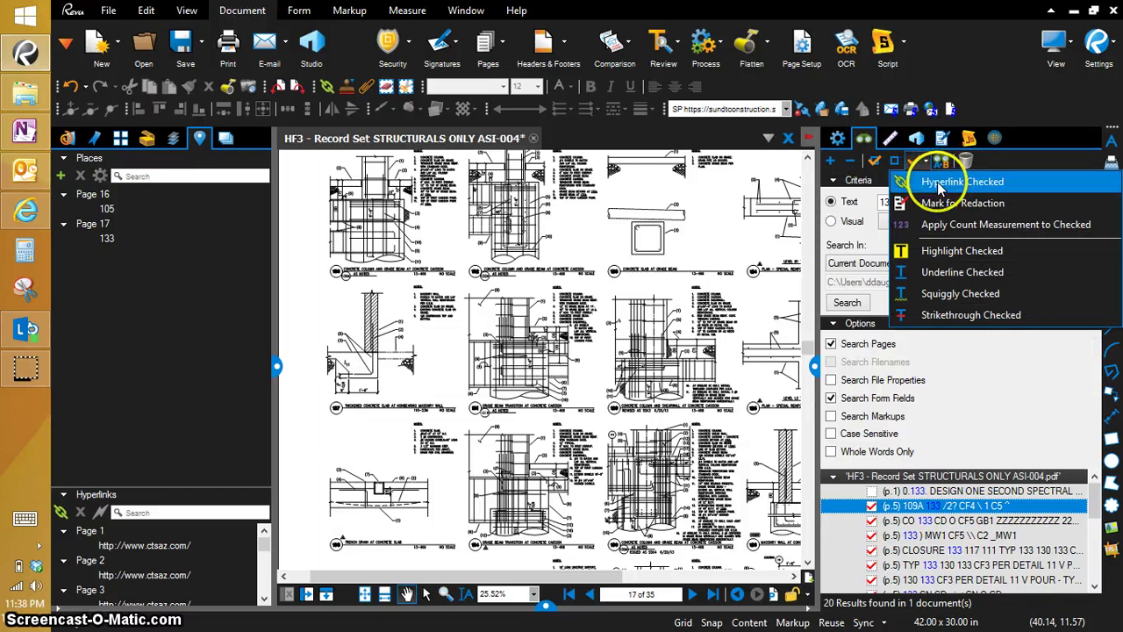
click(985, 386)
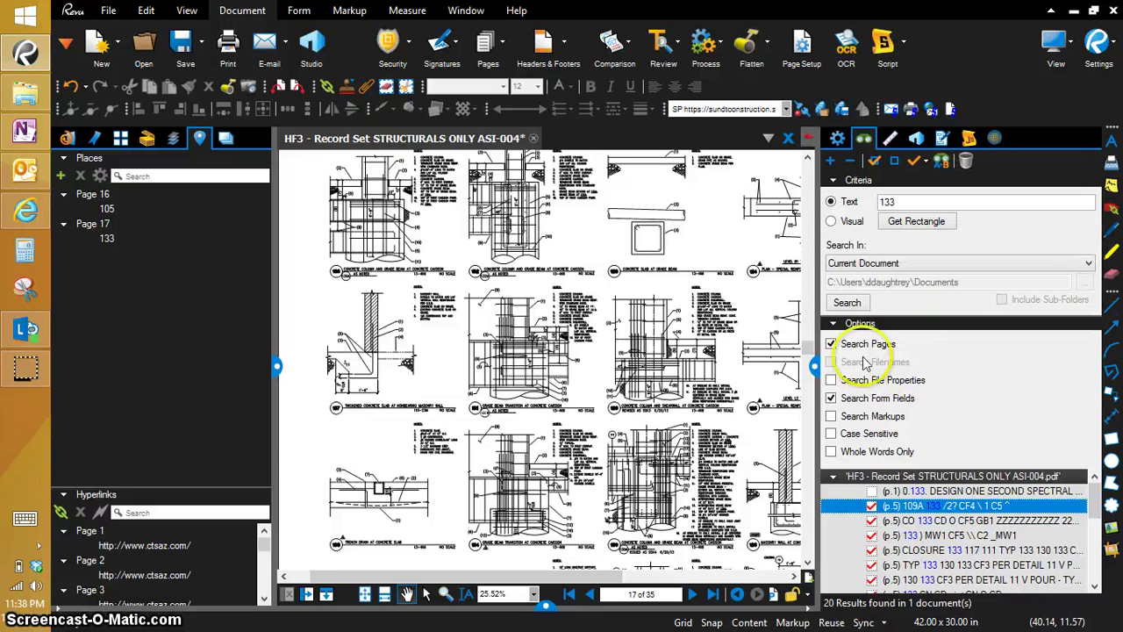
click(814, 367)
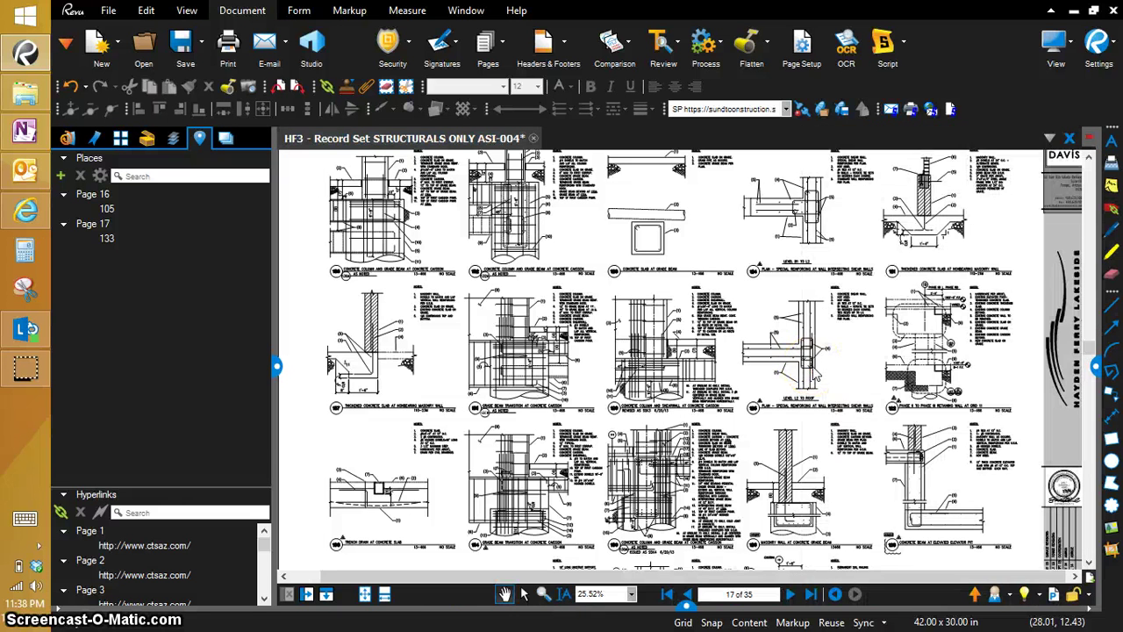